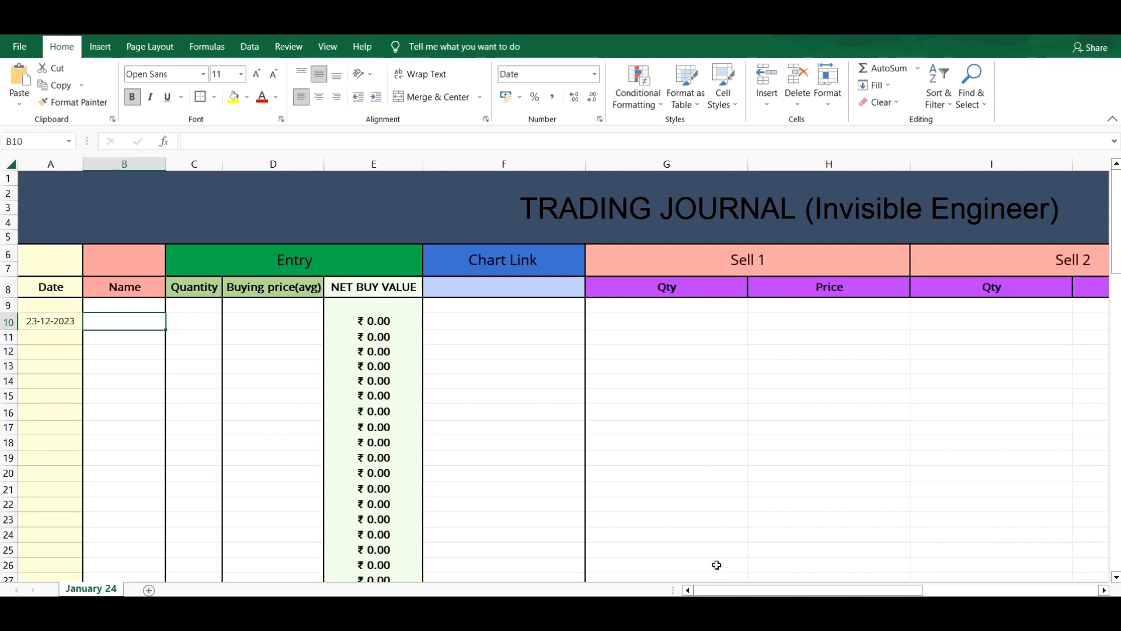
click(630, 383)
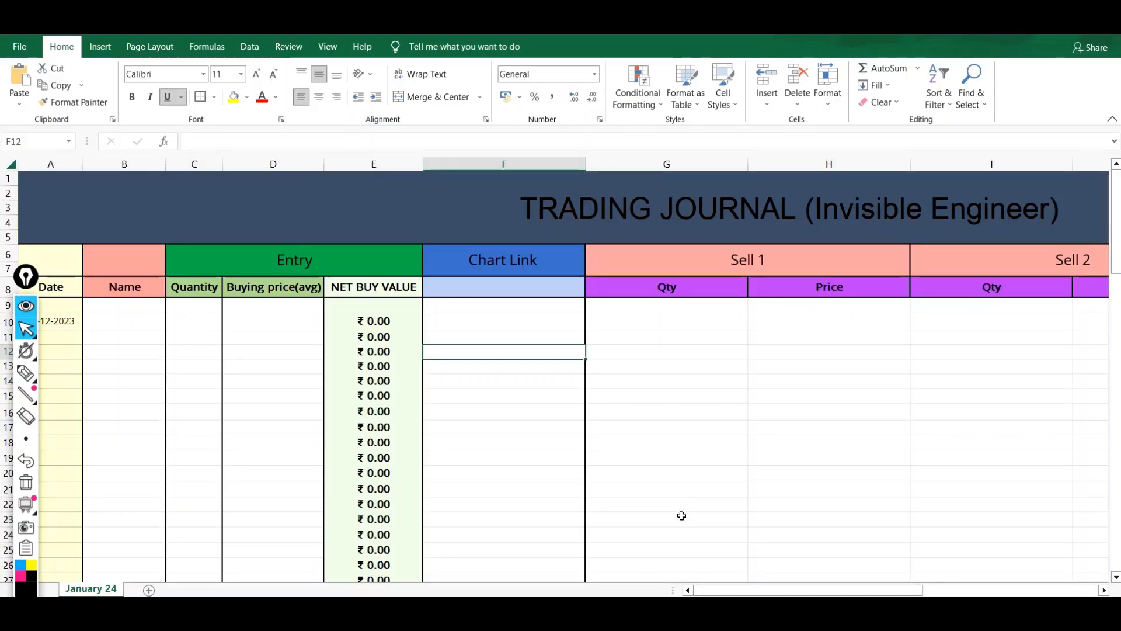
click(24, 377)
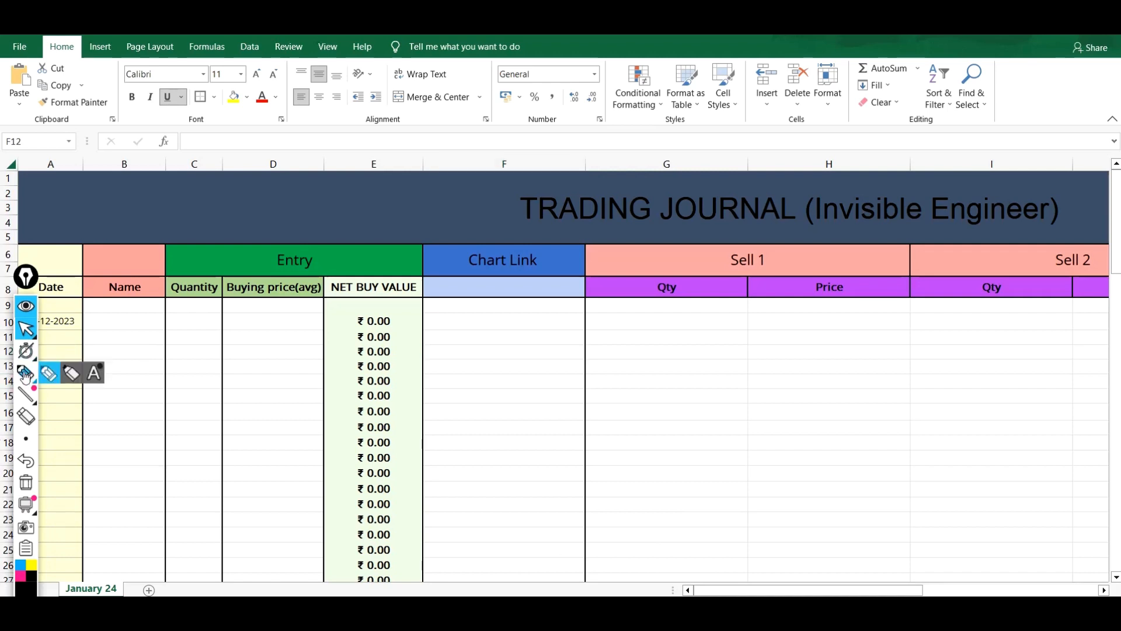
click(807, 591)
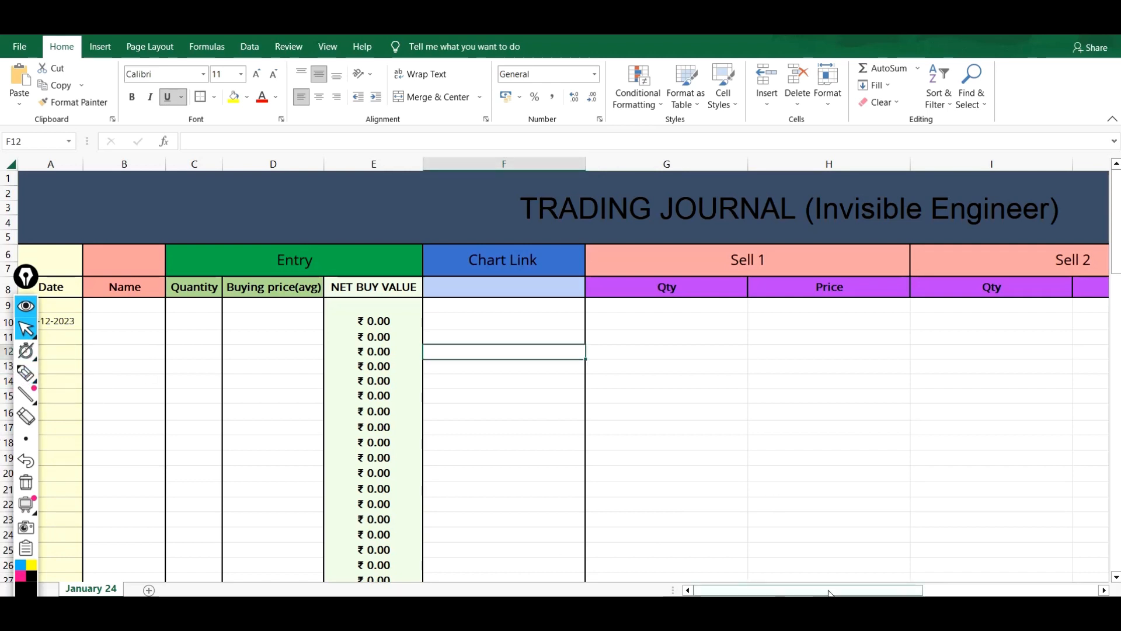
mouse_move(27, 381)
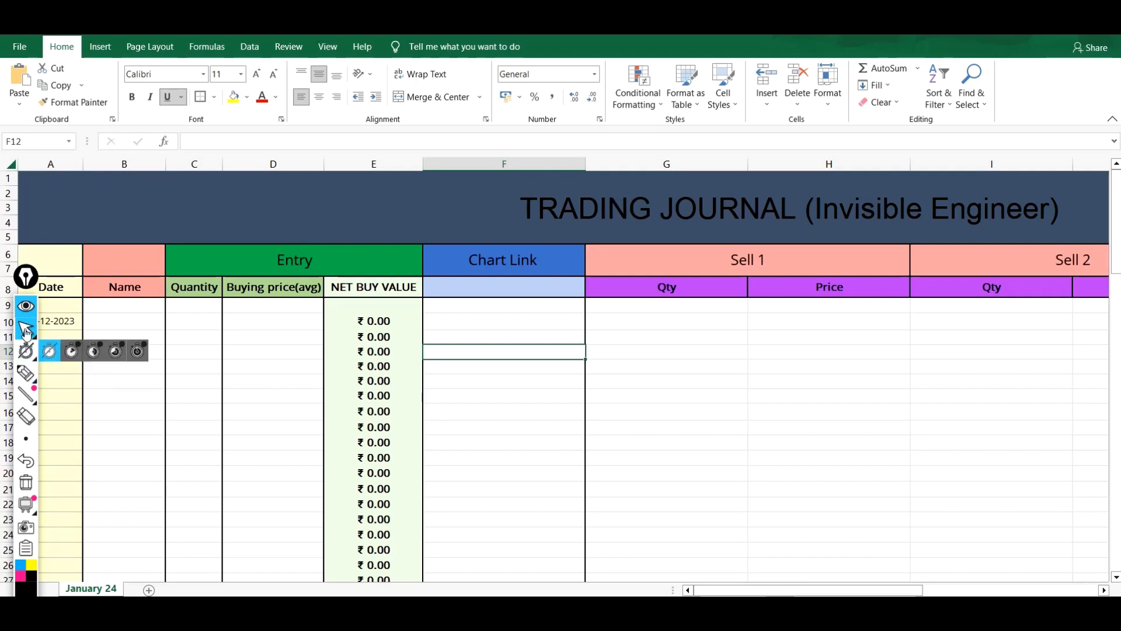
click(26, 329)
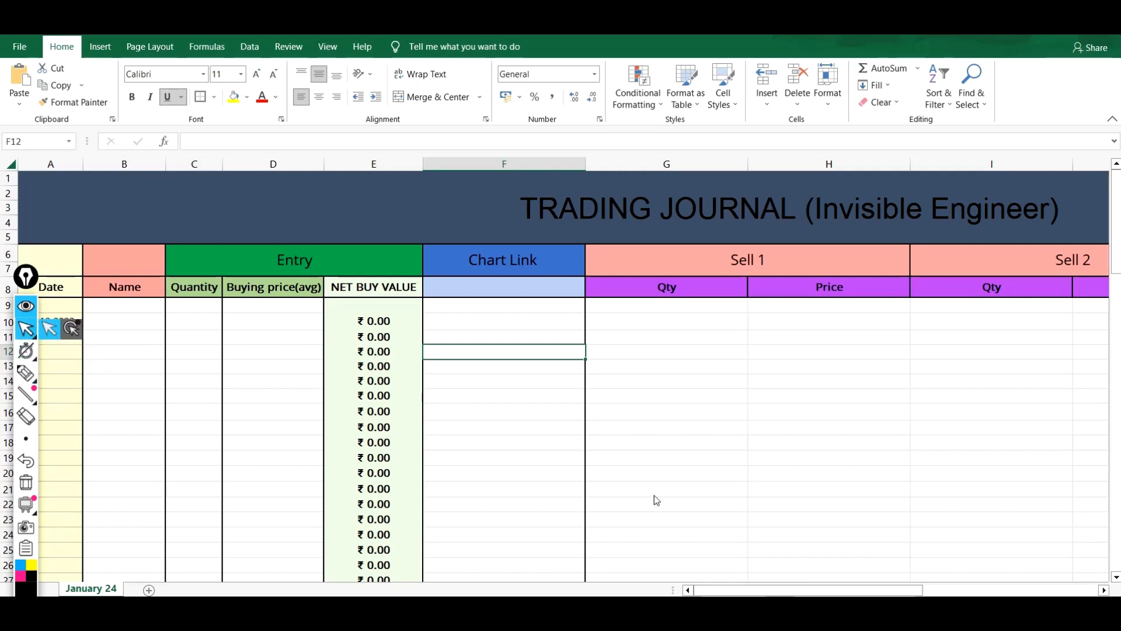
click(759, 586)
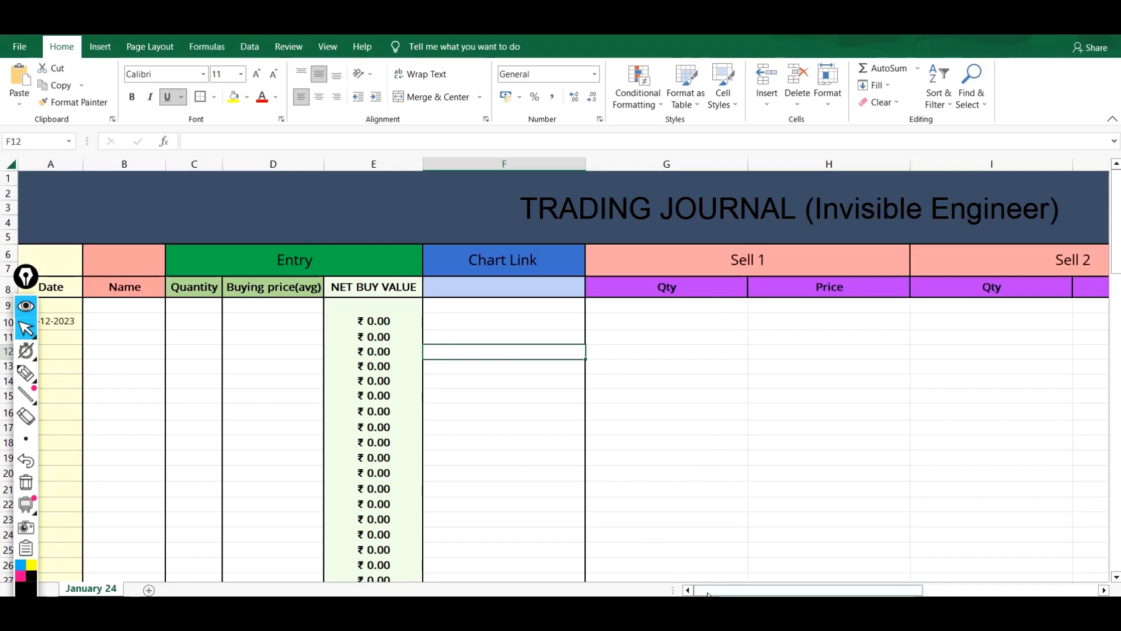
Examine the January 24 journal's columns from the trade entry and sell sections to the profit and loss columns and the Summary table.
drag(716, 591, 903, 580)
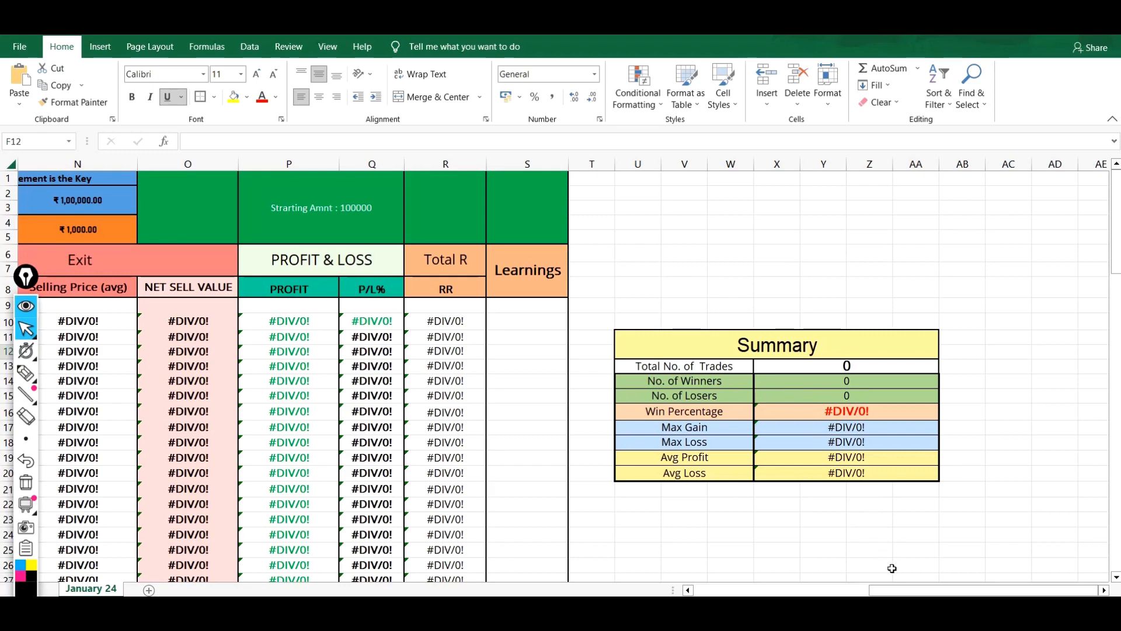
drag(897, 590, 723, 590)
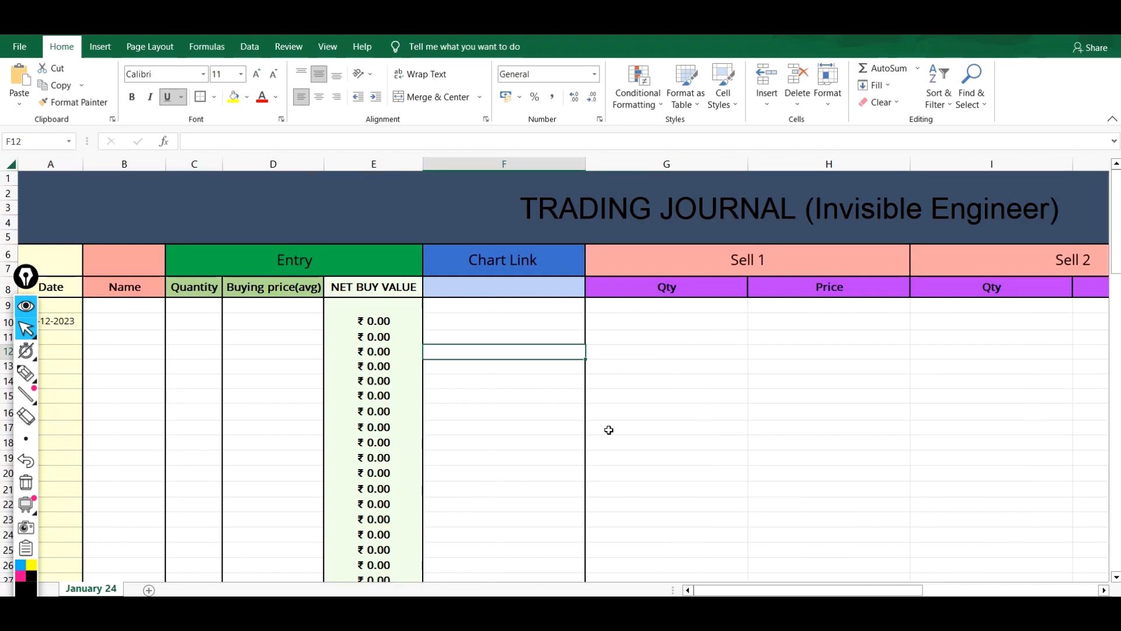
mouse_move(707, 591)
mouse_down()
mouse_move(718, 593)
mouse_move(707, 593)
mouse_up()
click(601, 354)
click(623, 333)
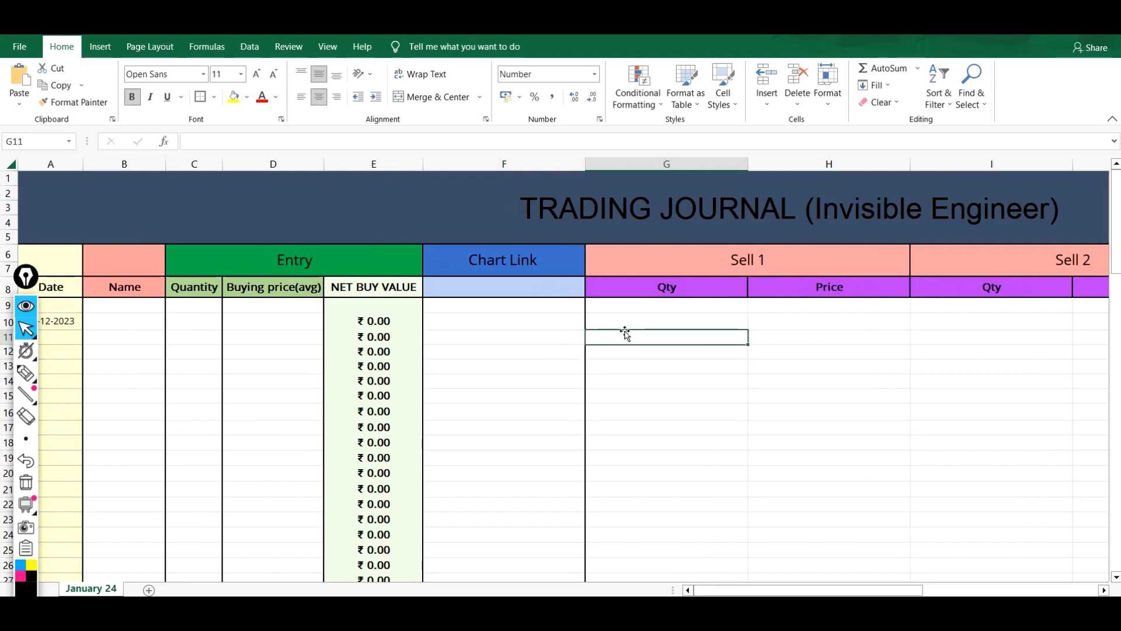
click(630, 321)
click(634, 356)
click(640, 382)
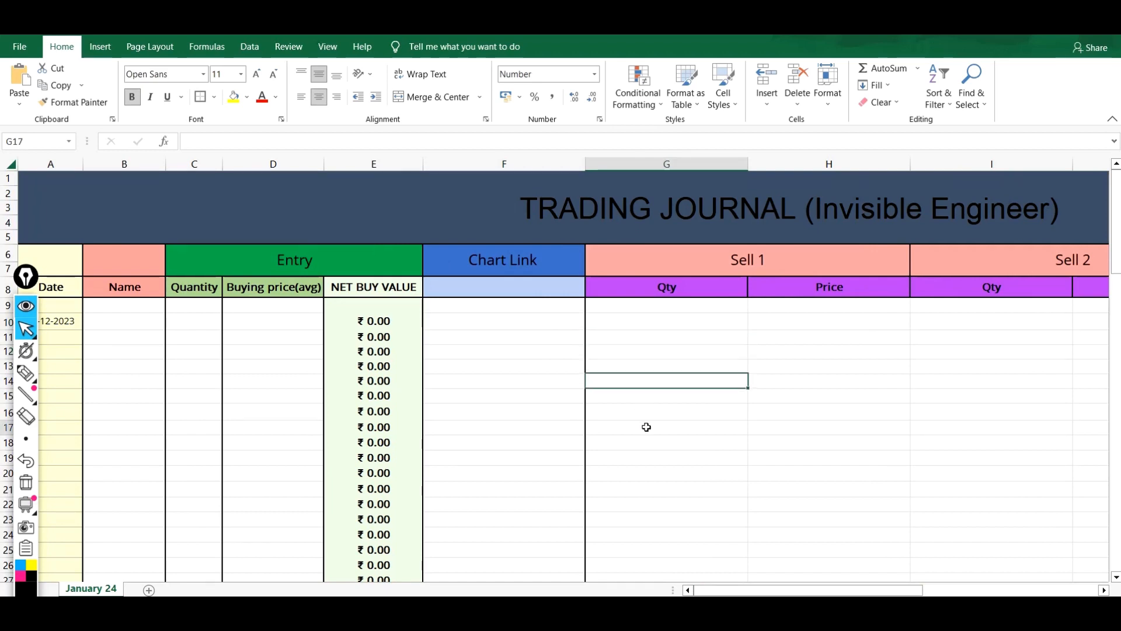
click(646, 427)
drag(710, 593, 886, 591)
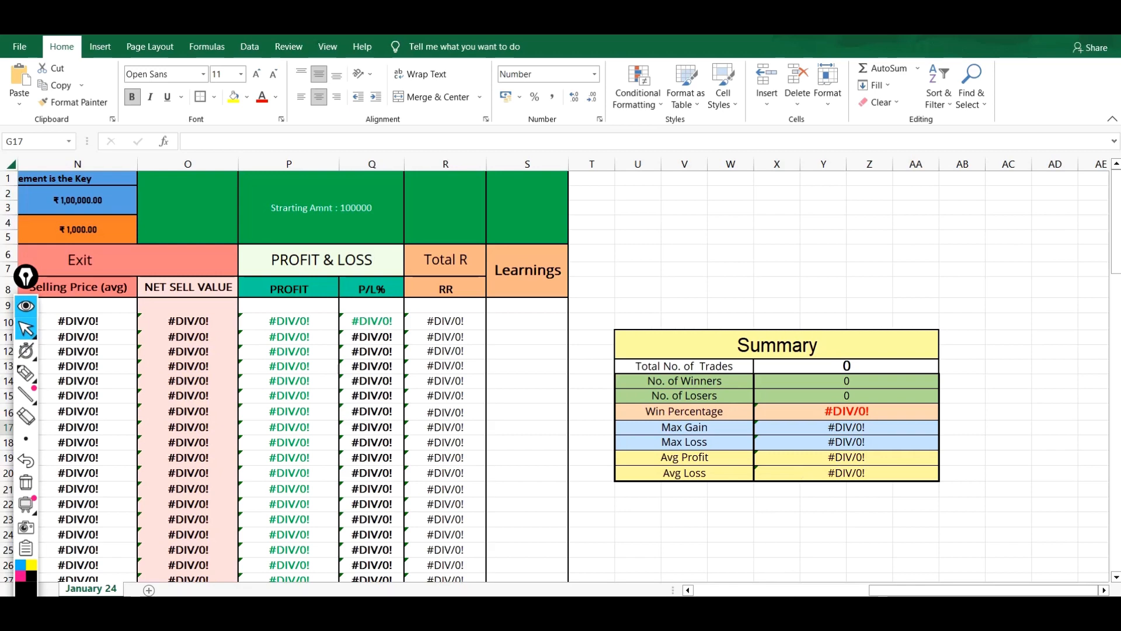
drag(934, 591, 677, 591)
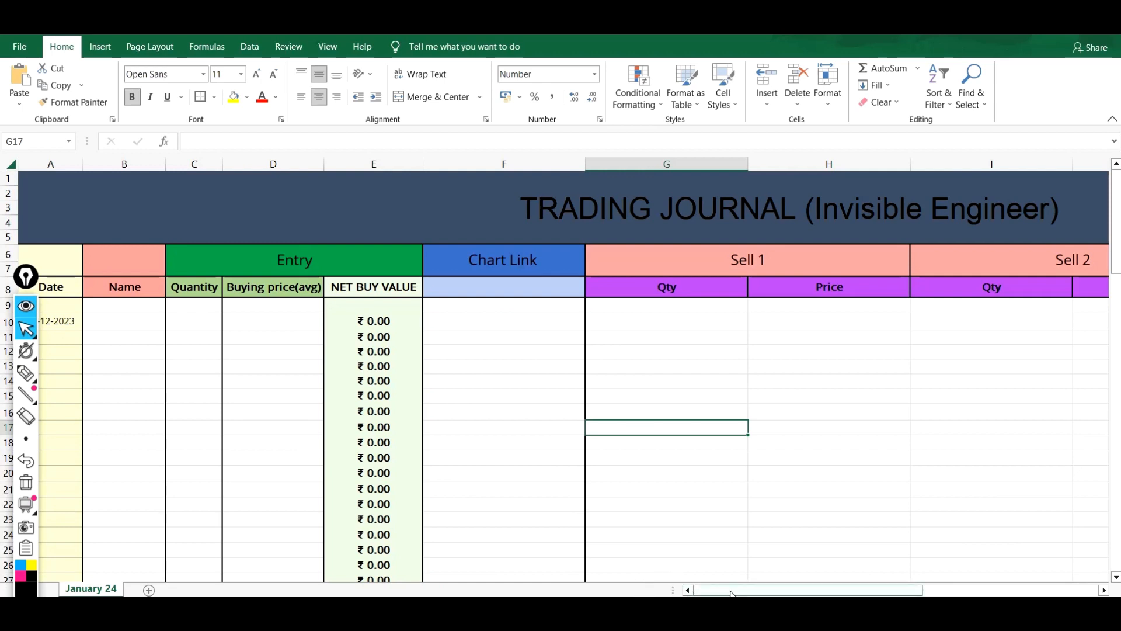
drag(730, 591, 704, 590)
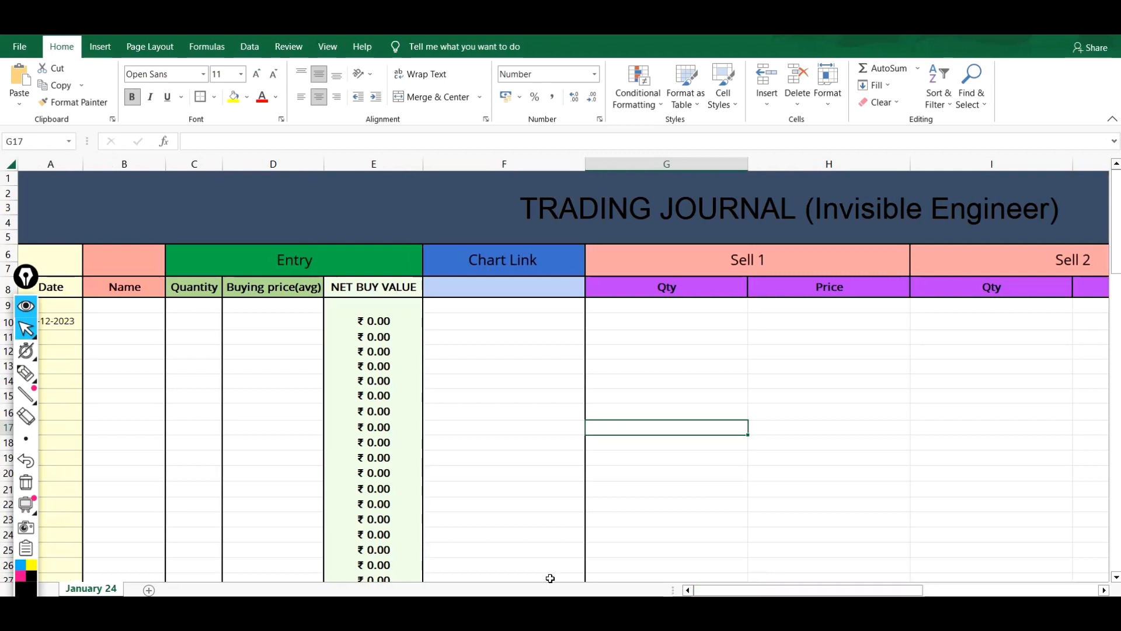
click(550, 613)
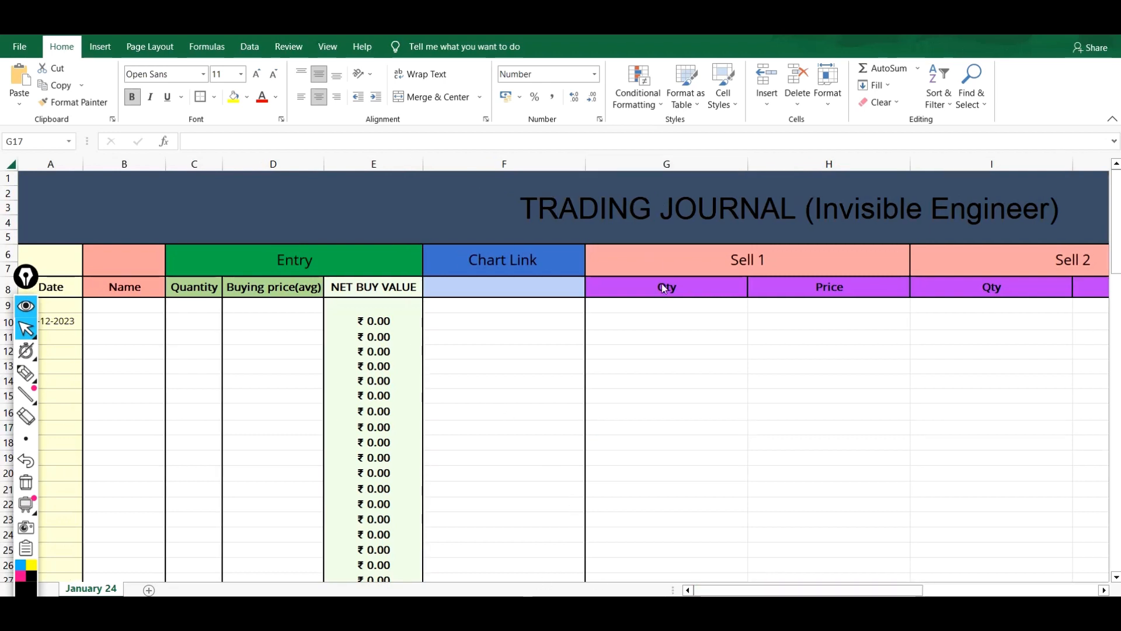
click(792, 591)
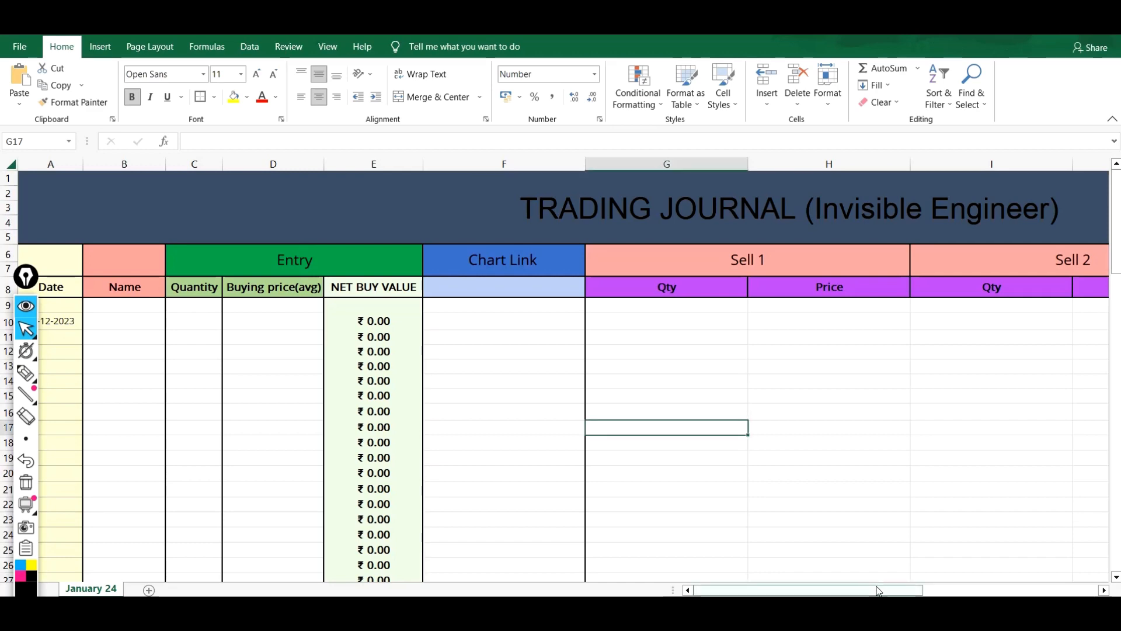
mouse_move(817, 591)
mouse_down()
mouse_move(991, 580)
mouse_move(797, 592)
mouse_up()
click(198, 337)
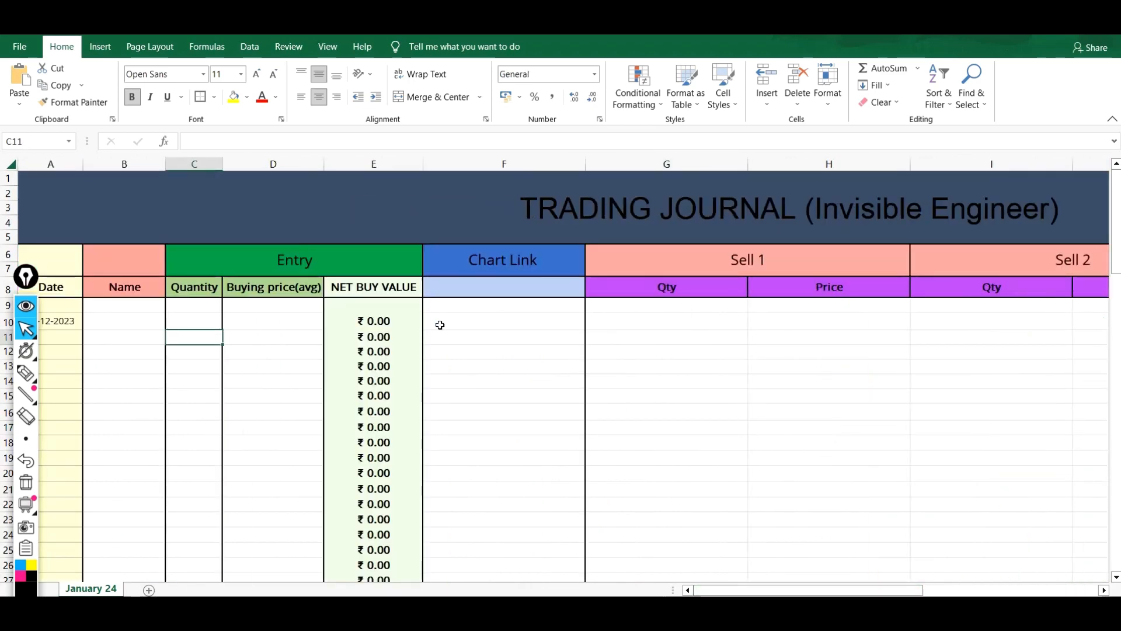
drag(747, 593, 687, 584)
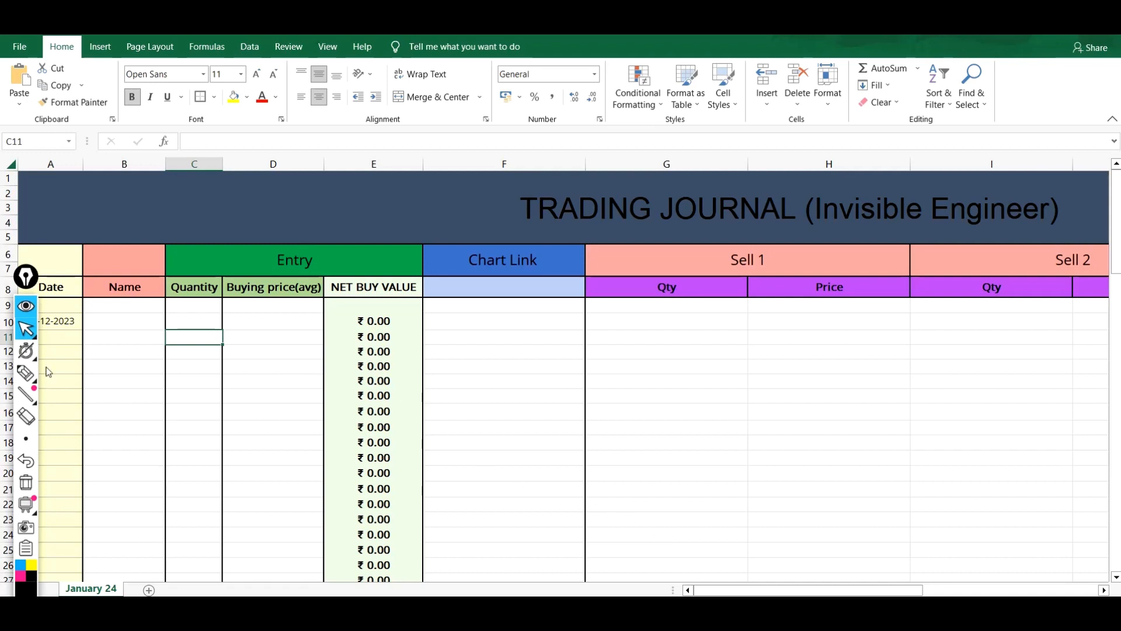
mouse_move(28, 282)
mouse_down()
mouse_move(4, 281)
mouse_move(26, 282)
mouse_up()
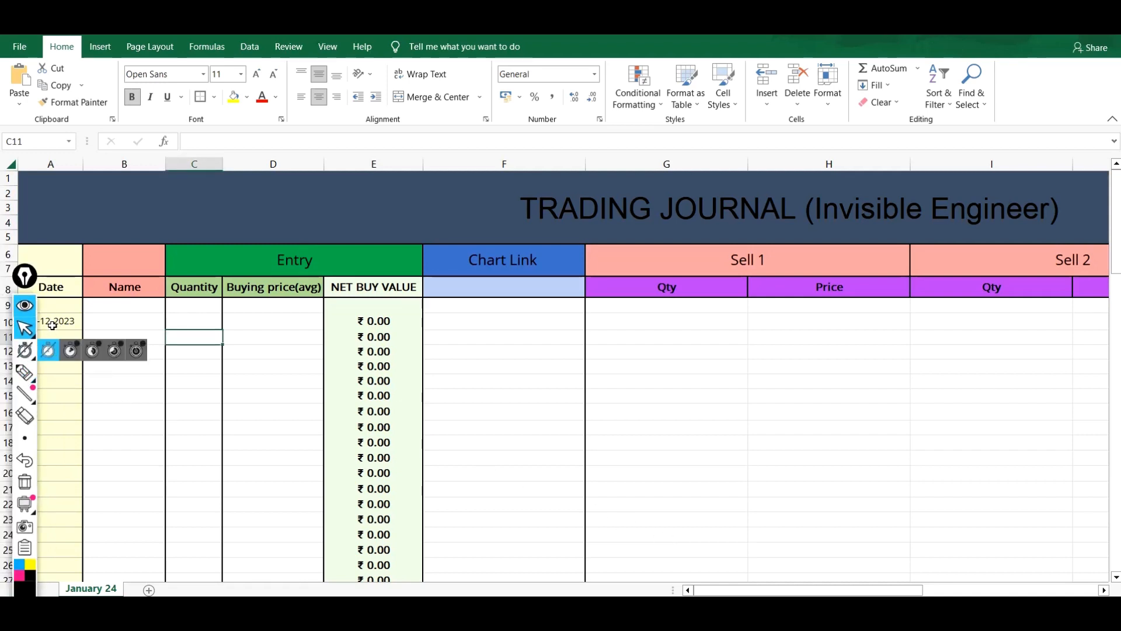
Enter ABC as the name and 100 as the quantity of the trade in row 10.
click(52, 326)
double_click(107, 321)
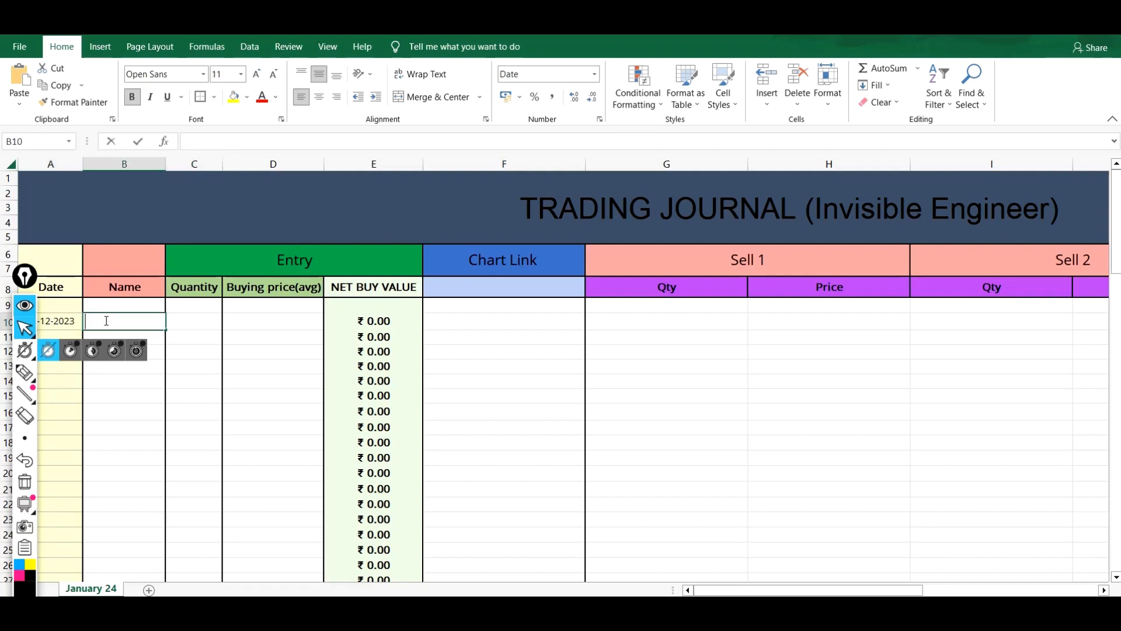
text(ABC)
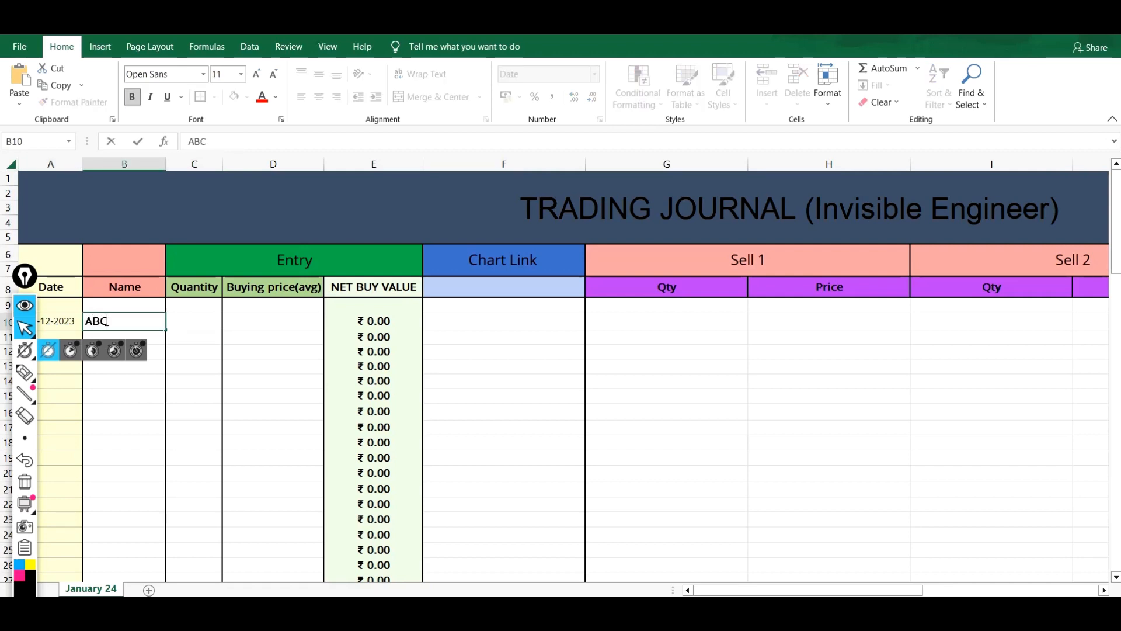
click(181, 321)
text(1)
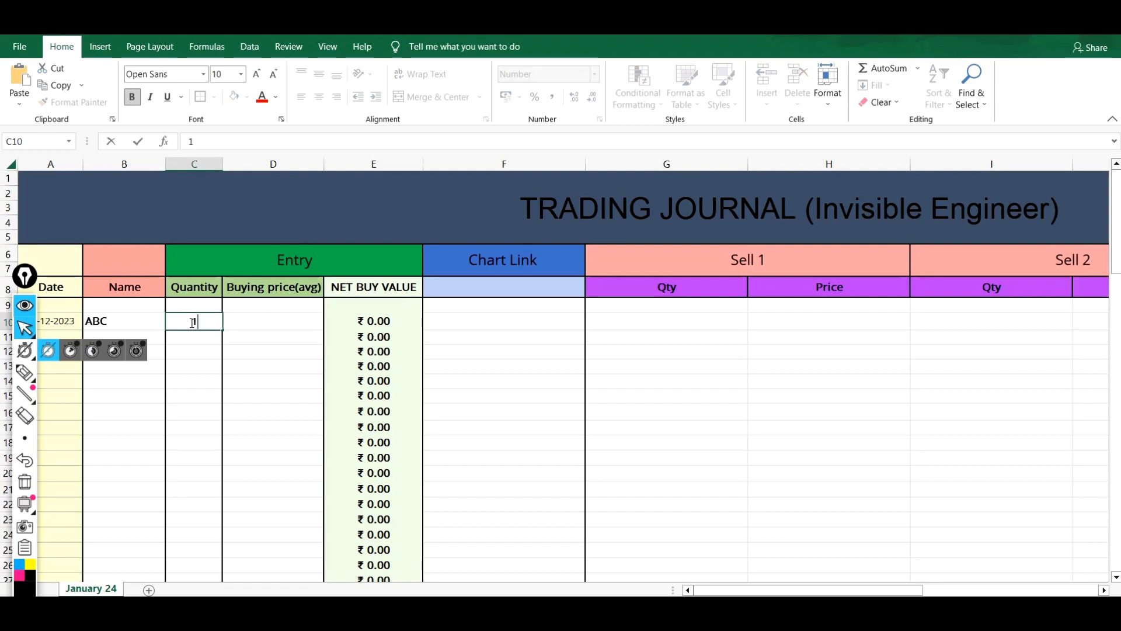
text(00)
Set the average buying price of the ABC trade in row 10 to 100.
double_click(260, 325)
text(1)
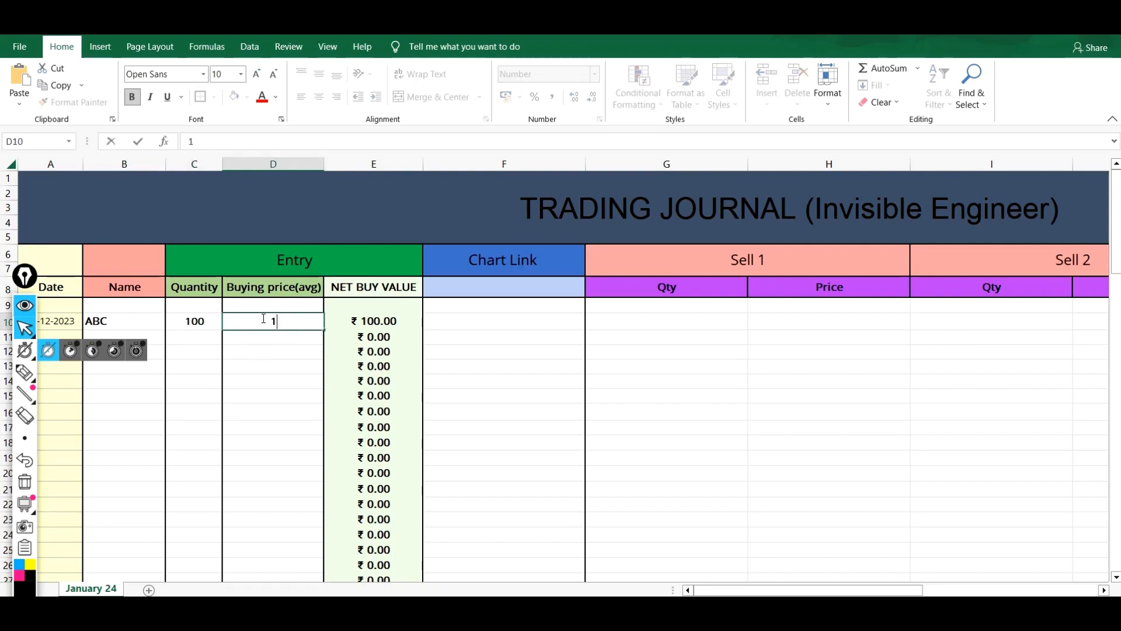
text(00)
click(266, 365)
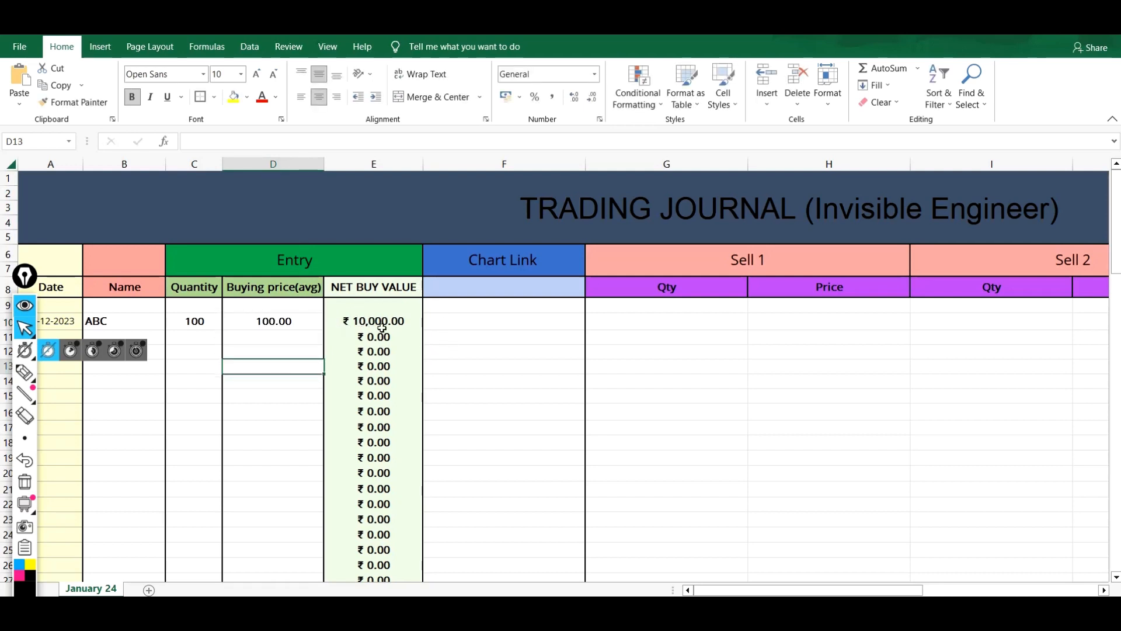
Inspect the quantity, buying price and net buy value cells of the ABC trade, including the net buy value formula.
click(195, 321)
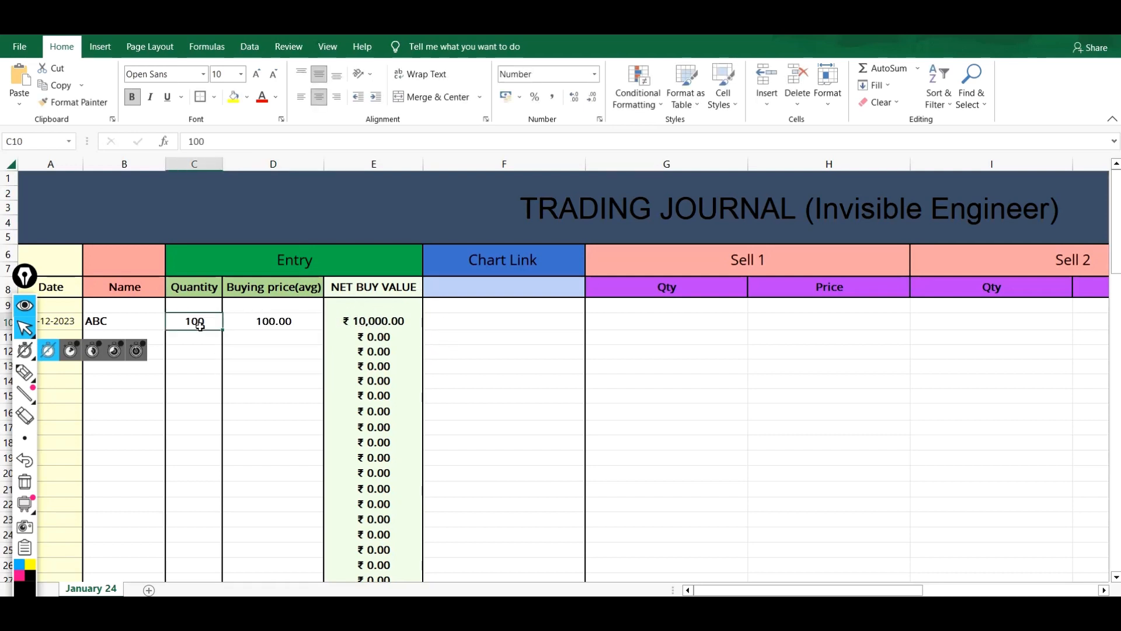
click(286, 319)
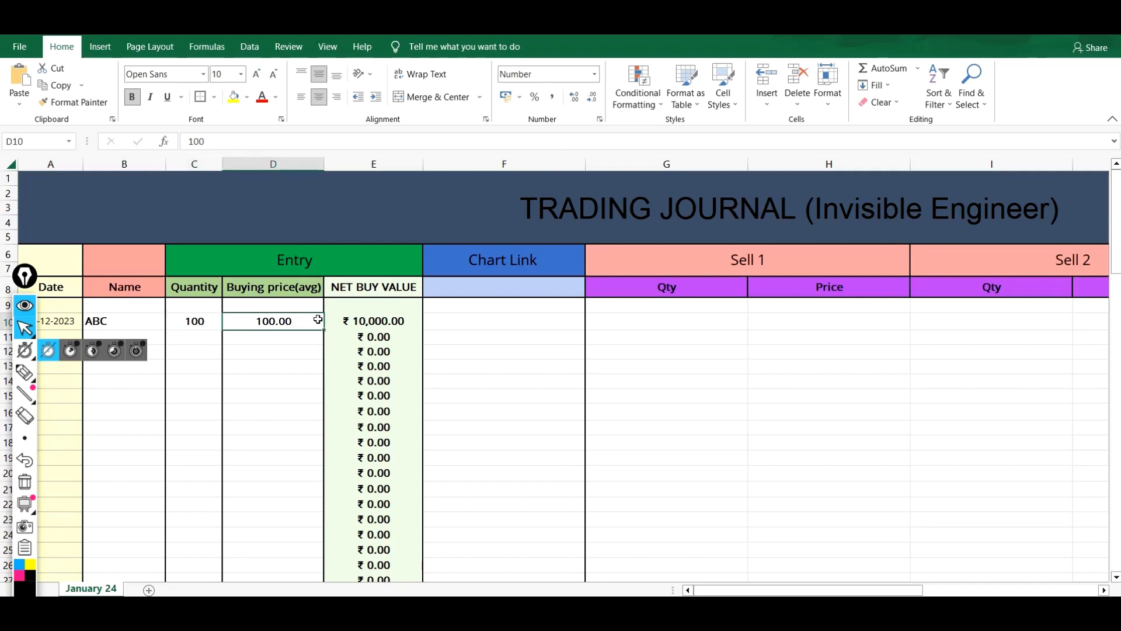
click(368, 319)
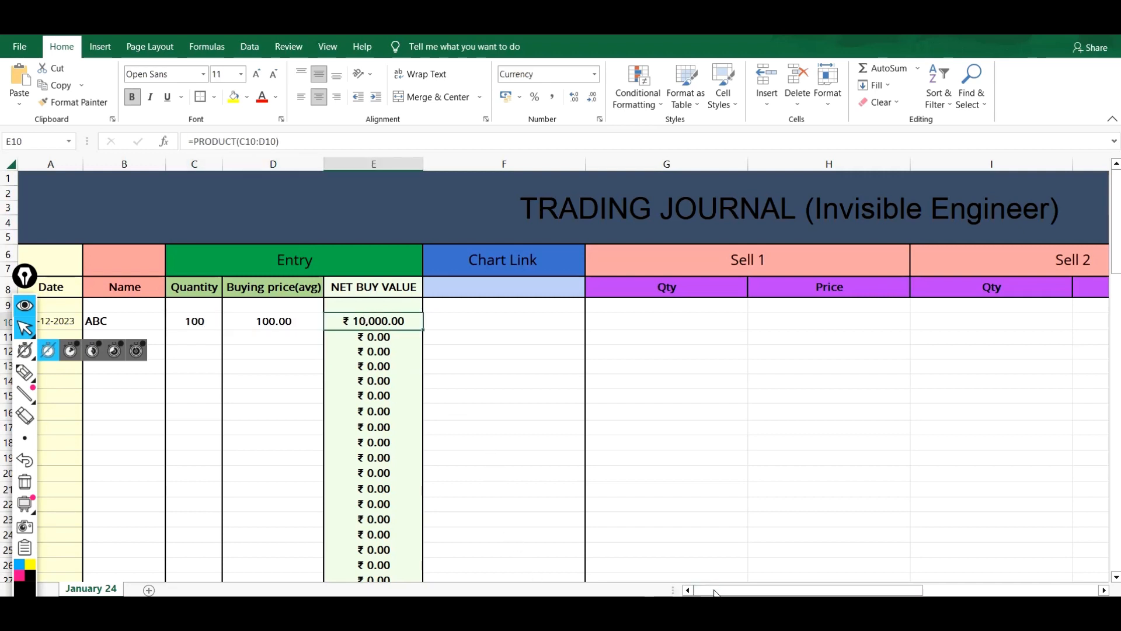
Open the Chart Link cell in row 10 for editing, then switch to TradingView and copy the IRM Energy chart's snapshot link.
drag(715, 593, 742, 593)
double_click(335, 321)
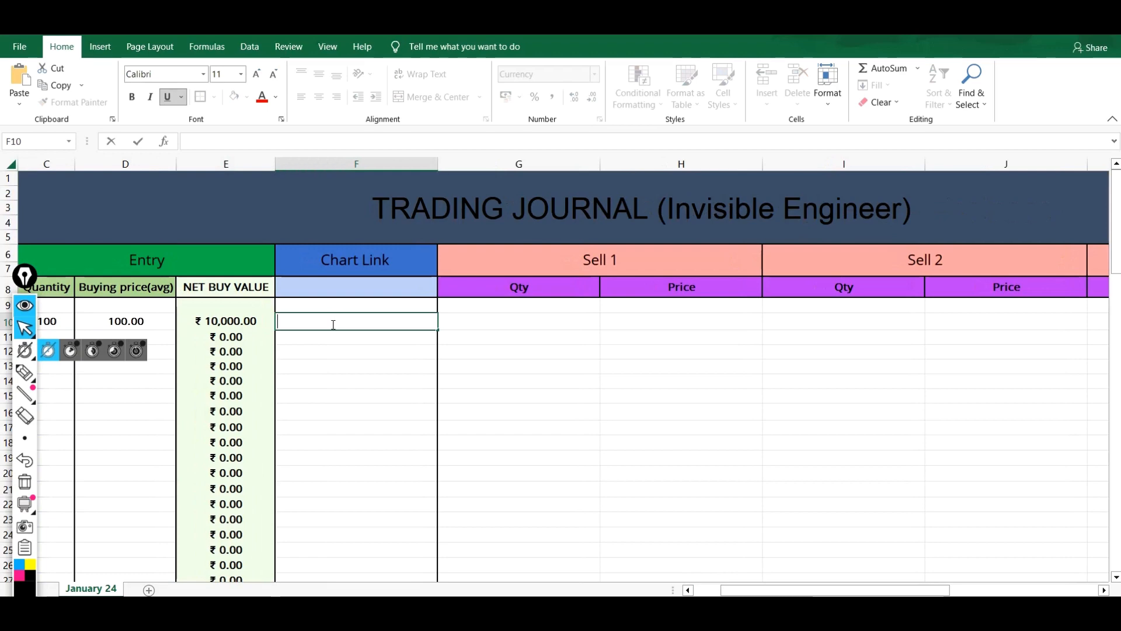
key(alt+Tab)
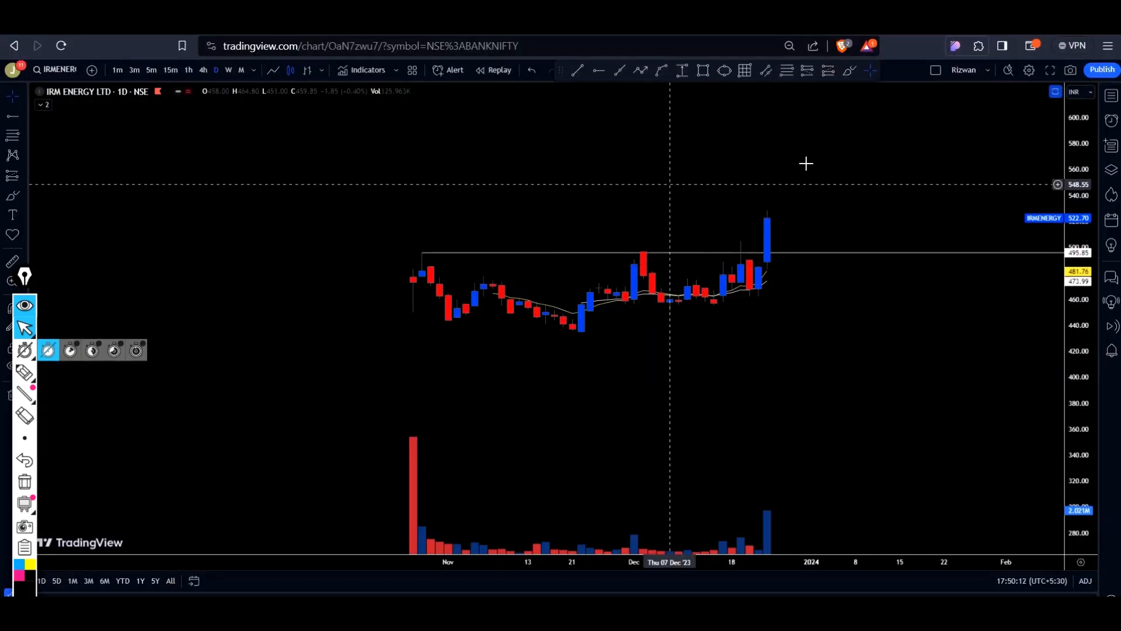
click(1078, 72)
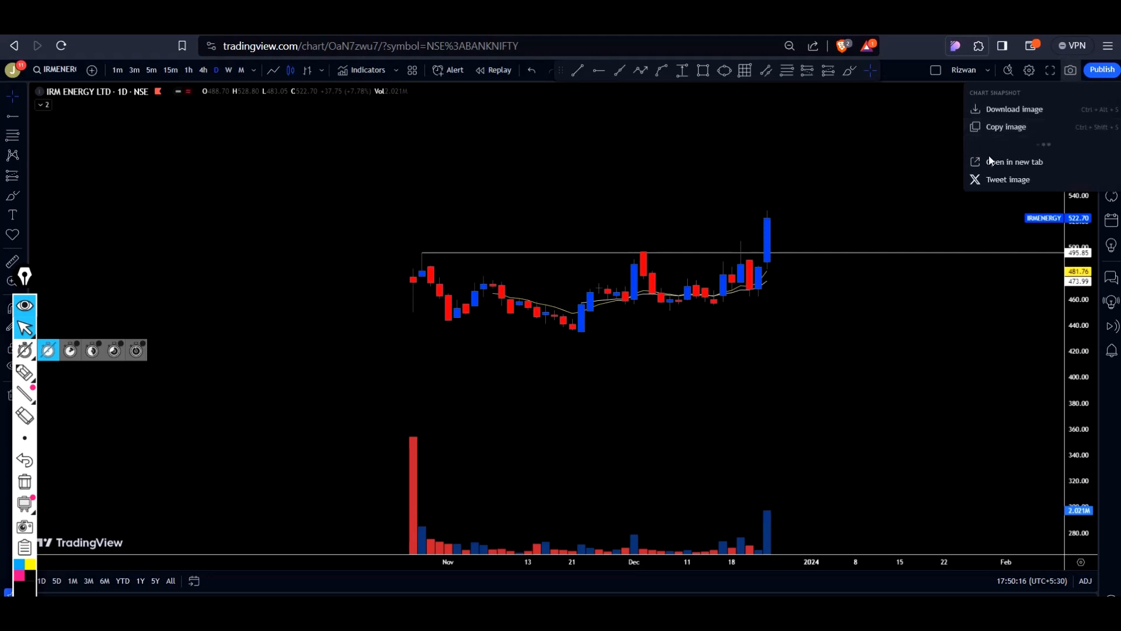
Switch back to the Excel journal and paste the copied TradingView snapshot link into the Chart Link cell of row 10.
key(alt+Tab)
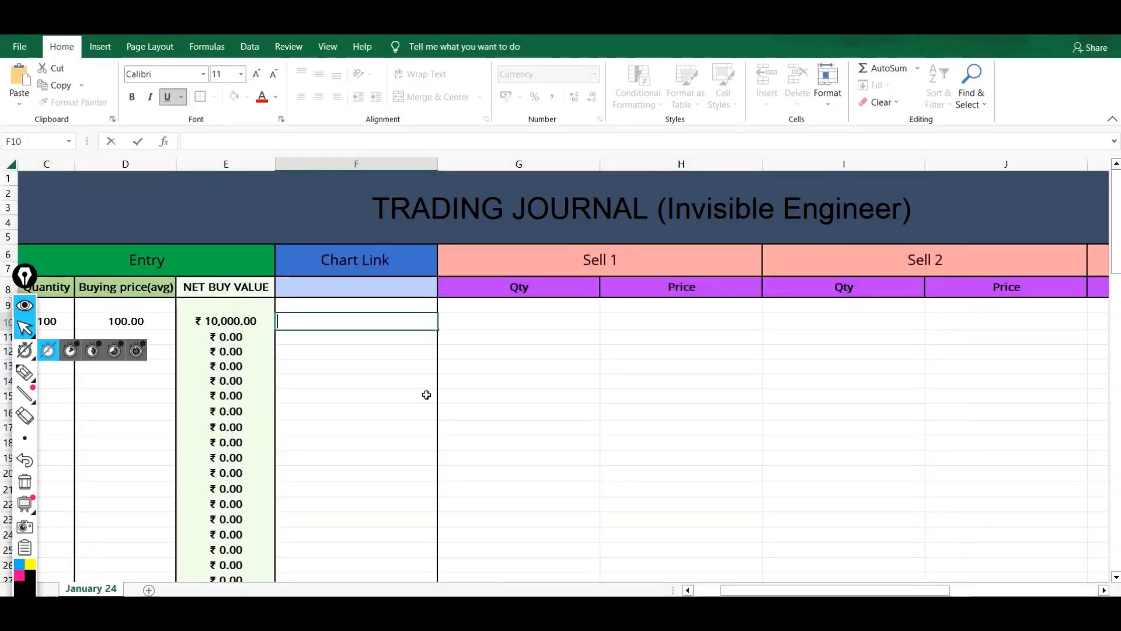
key(ctrl+v)
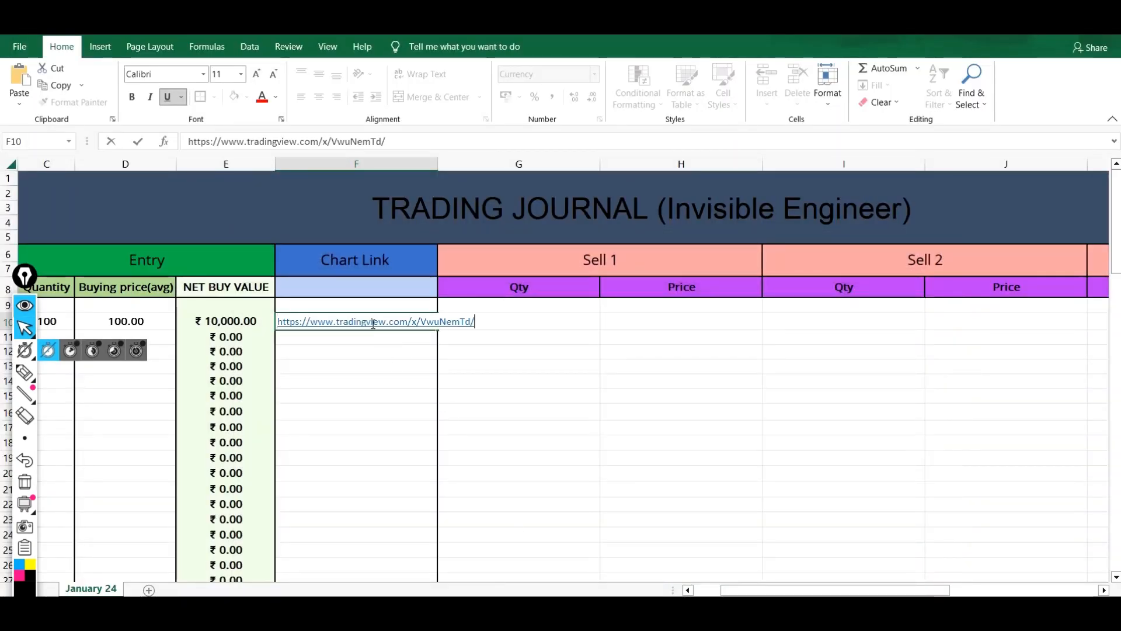
click(386, 363)
click(516, 367)
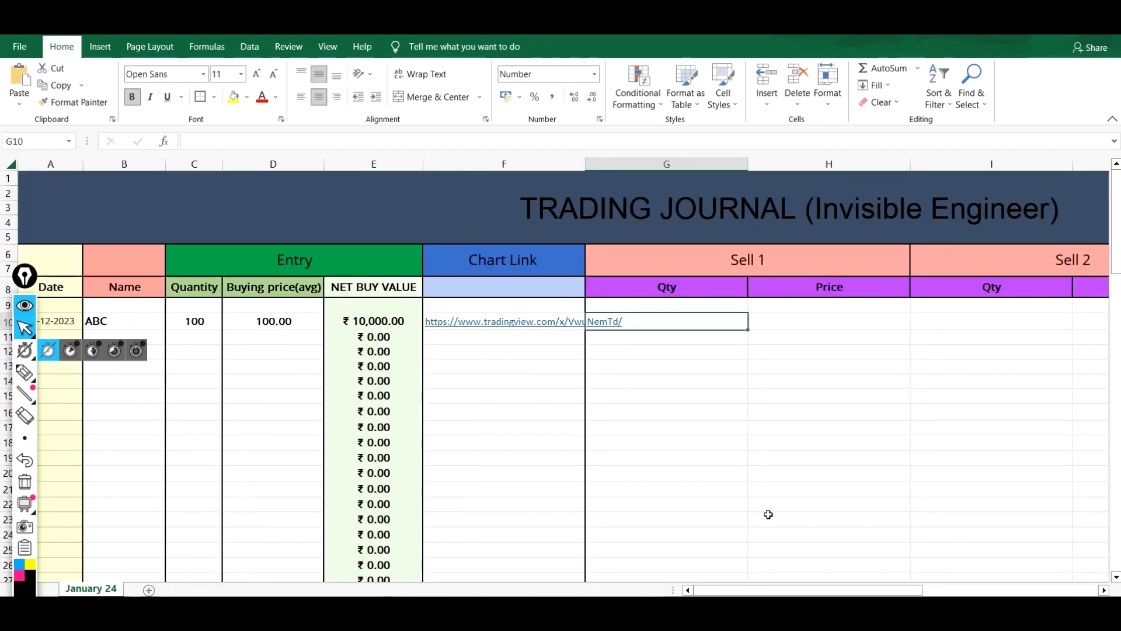
Look over the Sell 1, Sell 2 and Sell 3 quantity cells in row 10.
drag(788, 591, 850, 593)
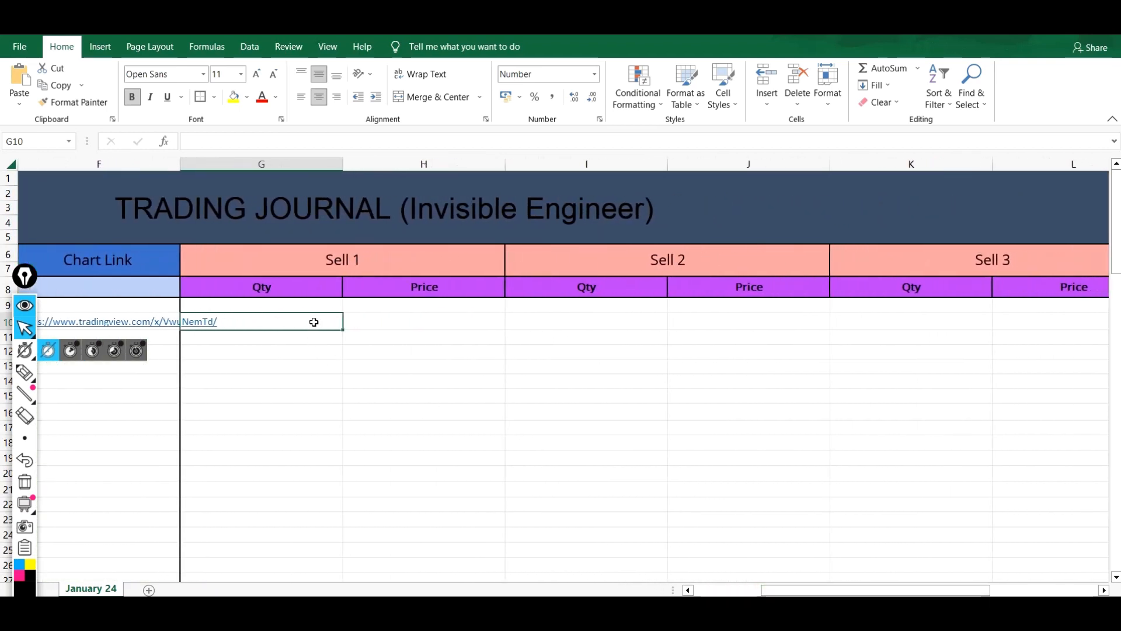
click(584, 322)
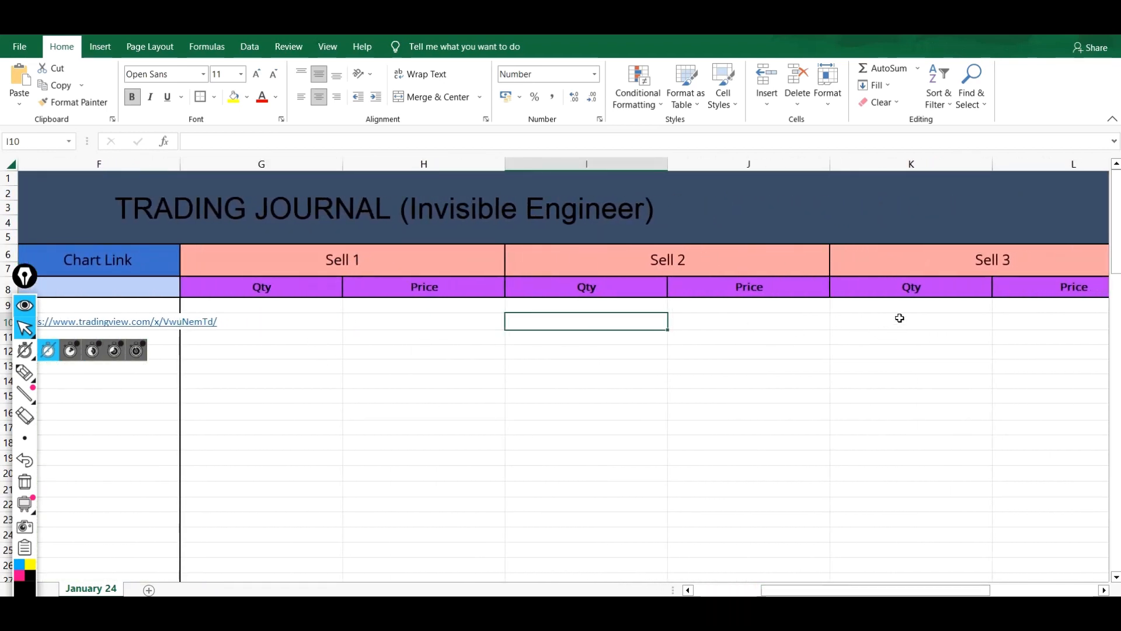
click(899, 320)
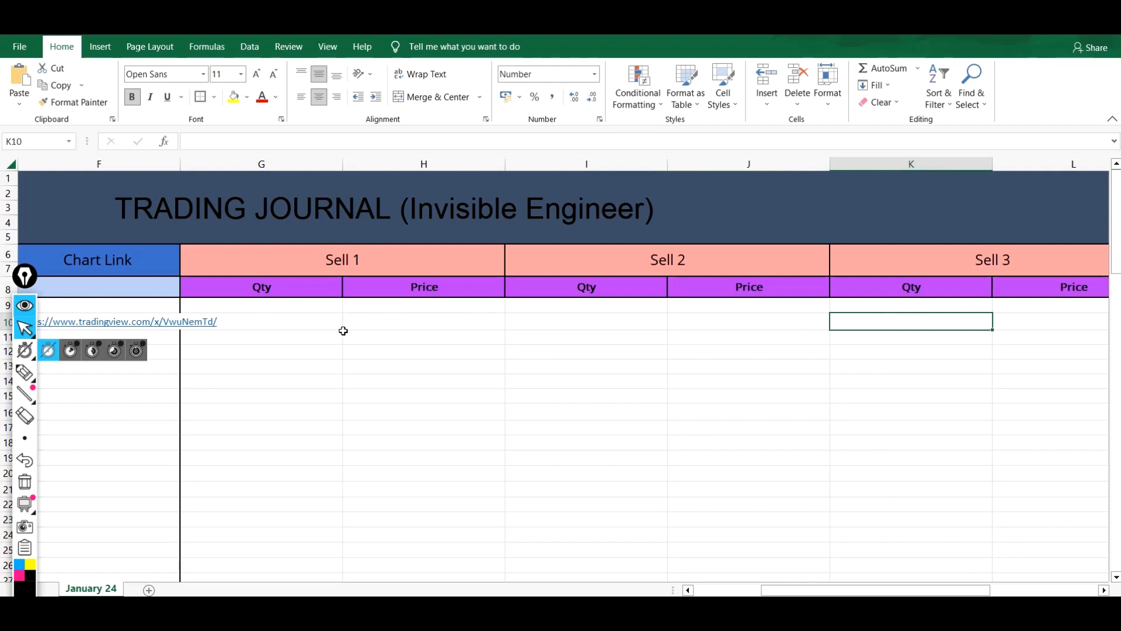
Open the Sell 1 quantity cell in row 10 for editing, then switch to TradingView and sketch a rectangle beside the latest IRM Energy candle.
double_click(305, 322)
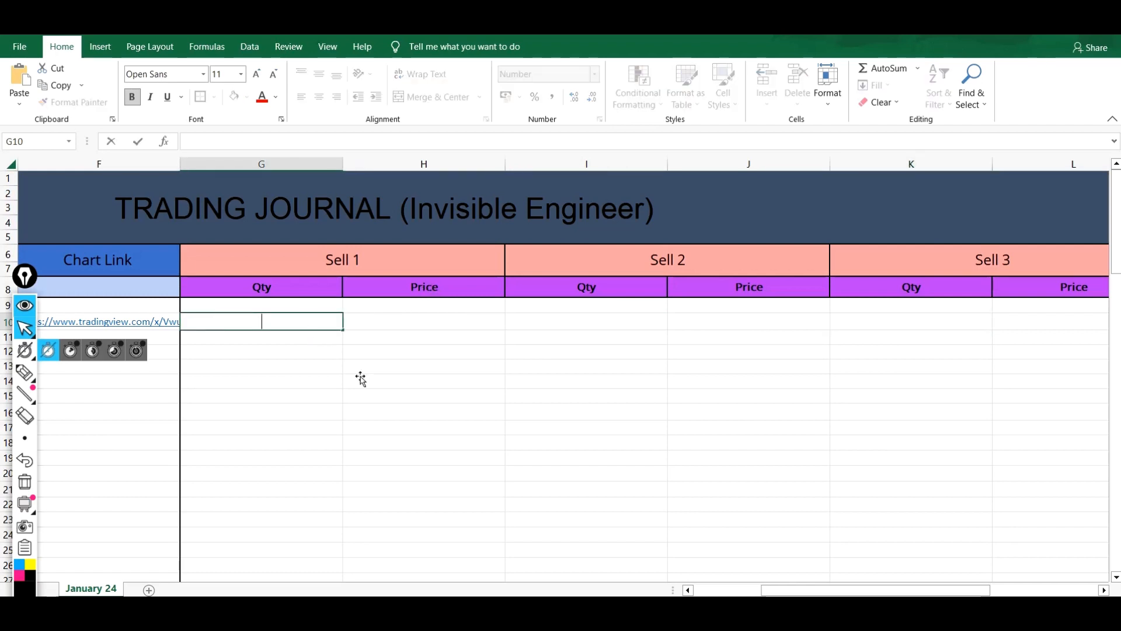
key(alt+Tab)
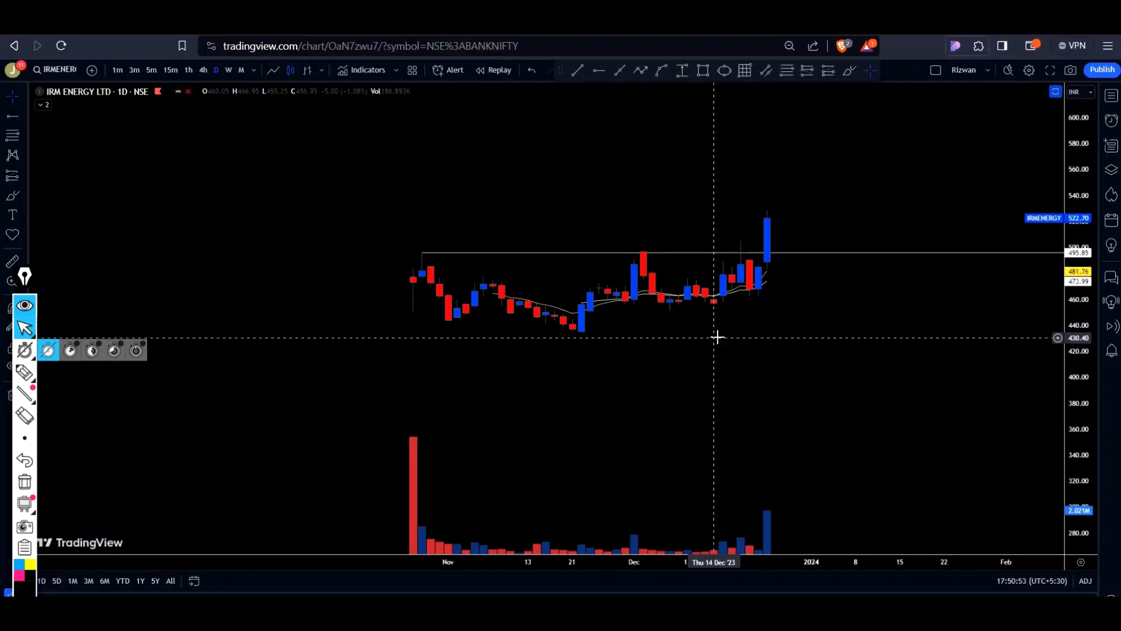
drag(800, 409, 758, 439)
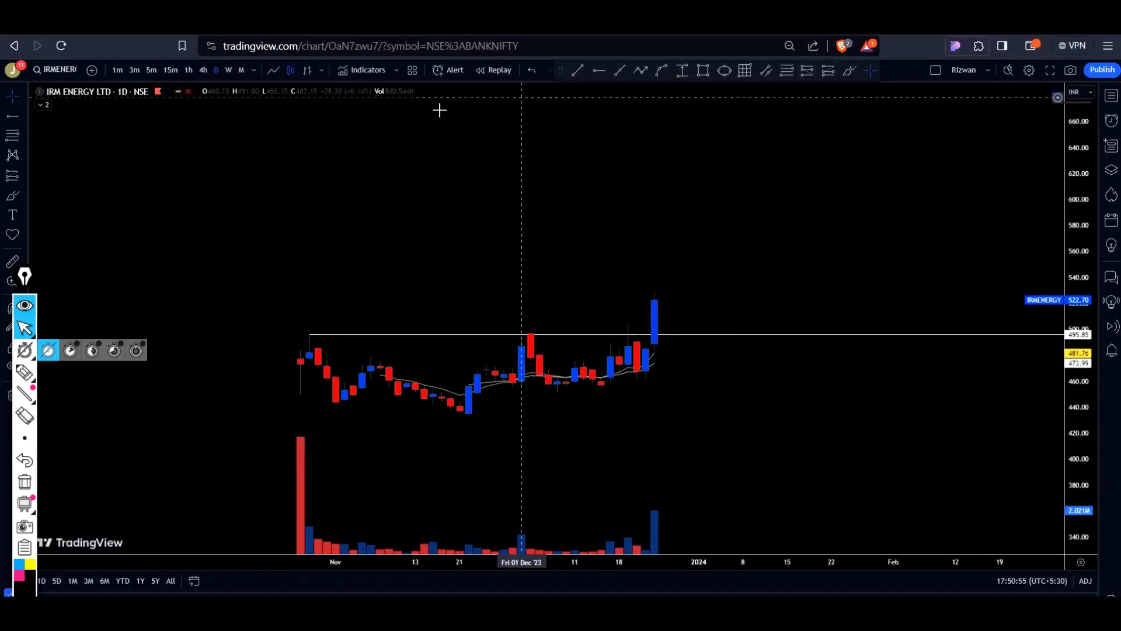
click(703, 70)
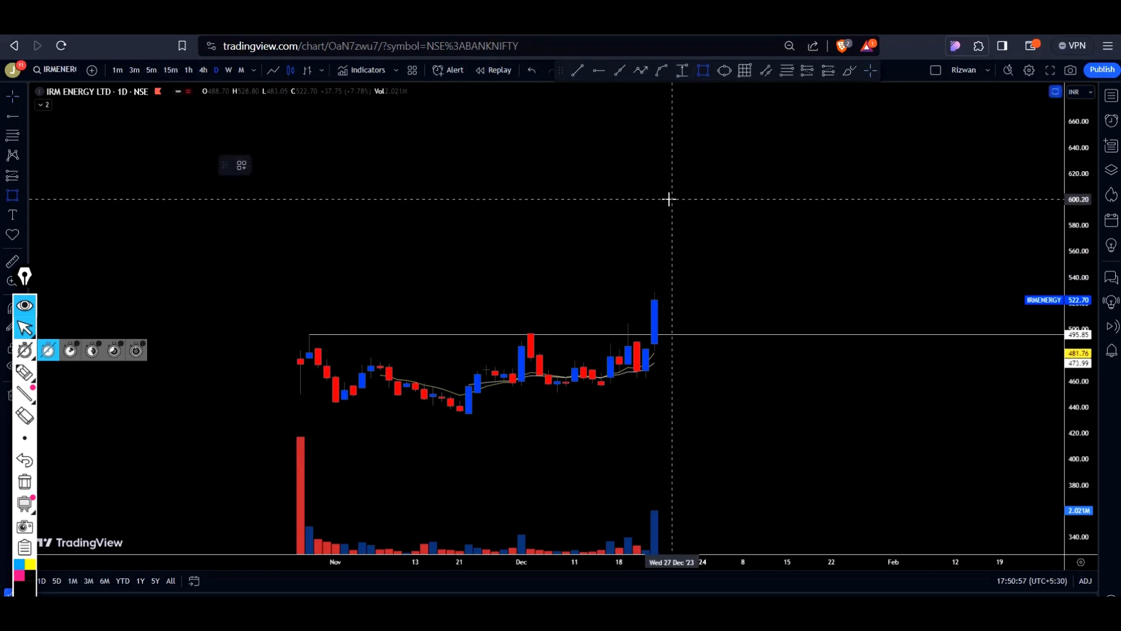
drag(675, 197, 701, 330)
drag(755, 246, 790, 243)
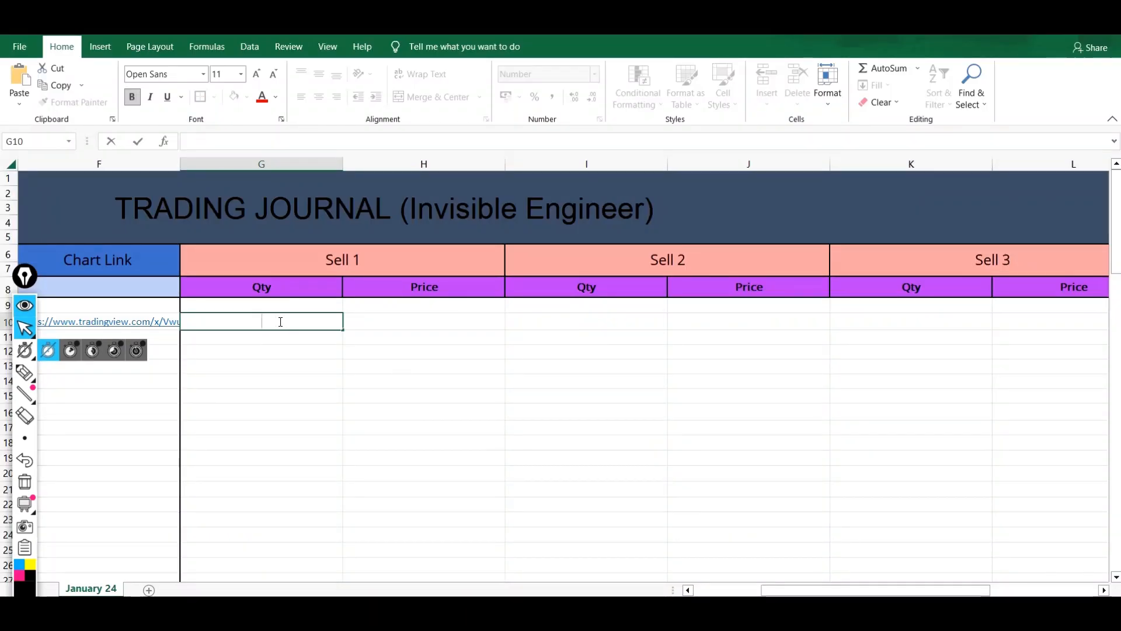
Switch back to the Excel journal and record Sell 1 of the ABC trade with quantity 50 and price 130.
text(50)
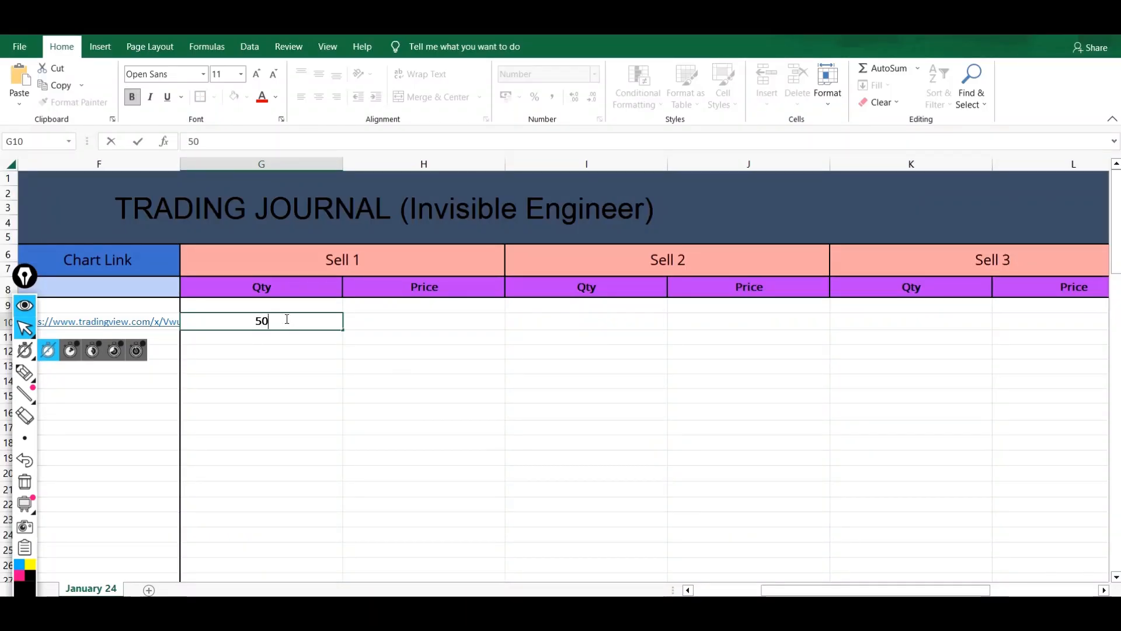
click(423, 322)
text(130)
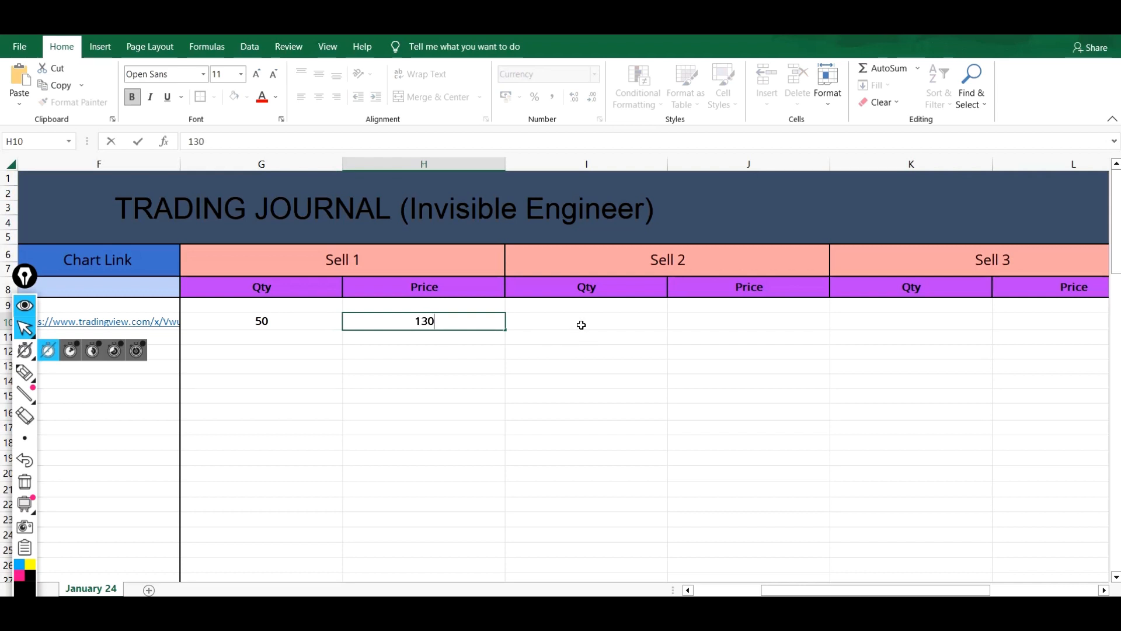
click(581, 325)
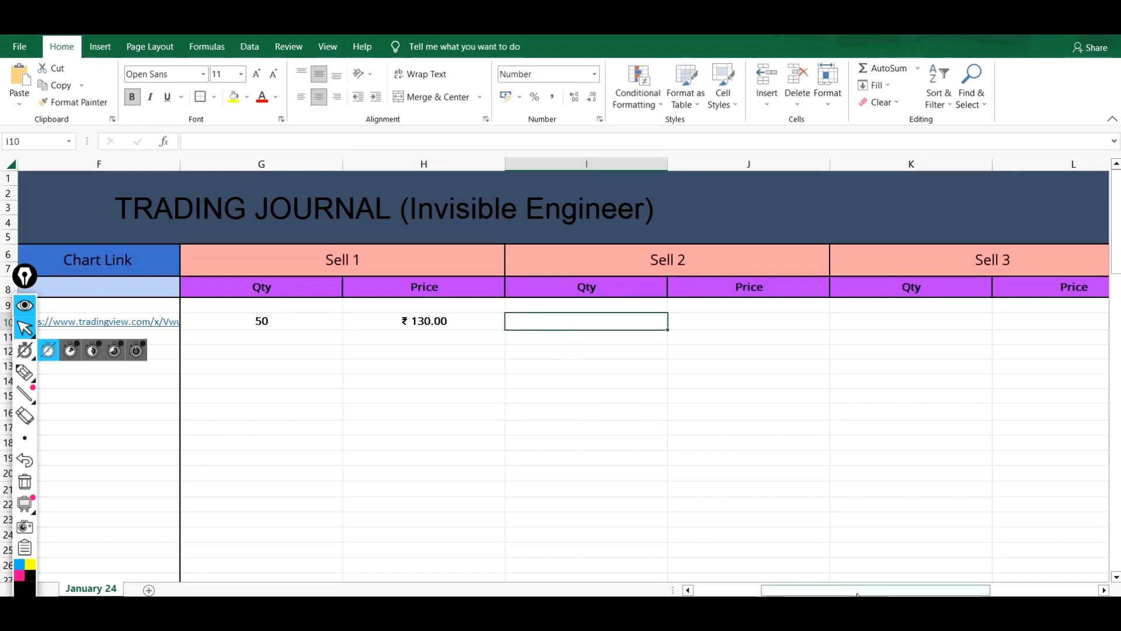
Check the Exit columns for the ABC trade, then record Sell 2 in row 10 with quantity 30 and price 150.
drag(857, 595, 900, 595)
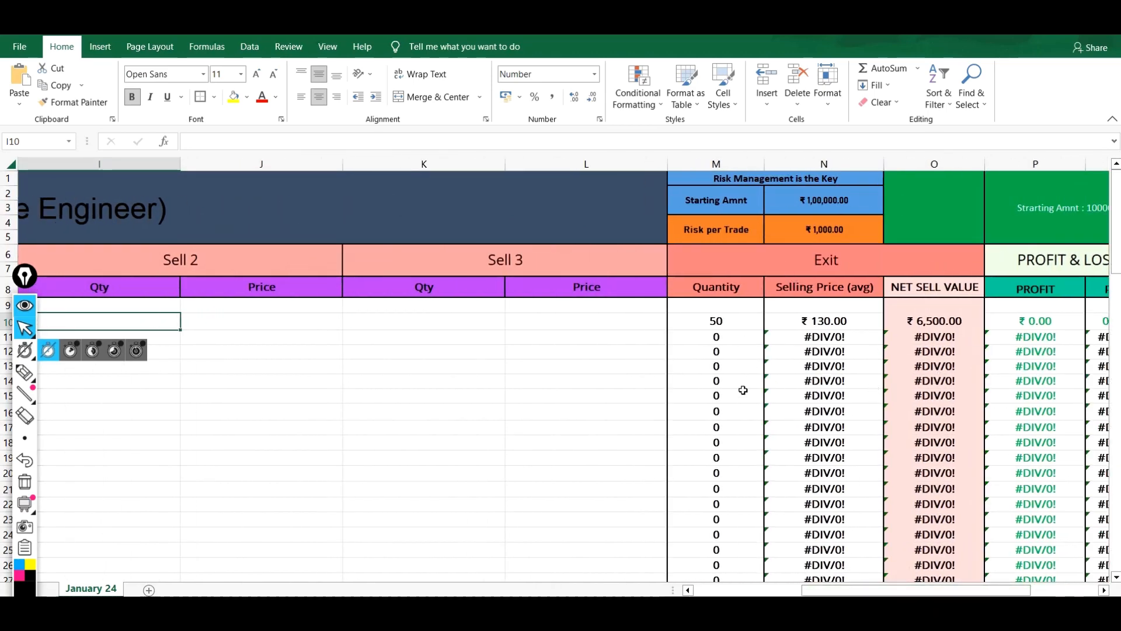
drag(827, 591, 762, 592)
double_click(794, 322)
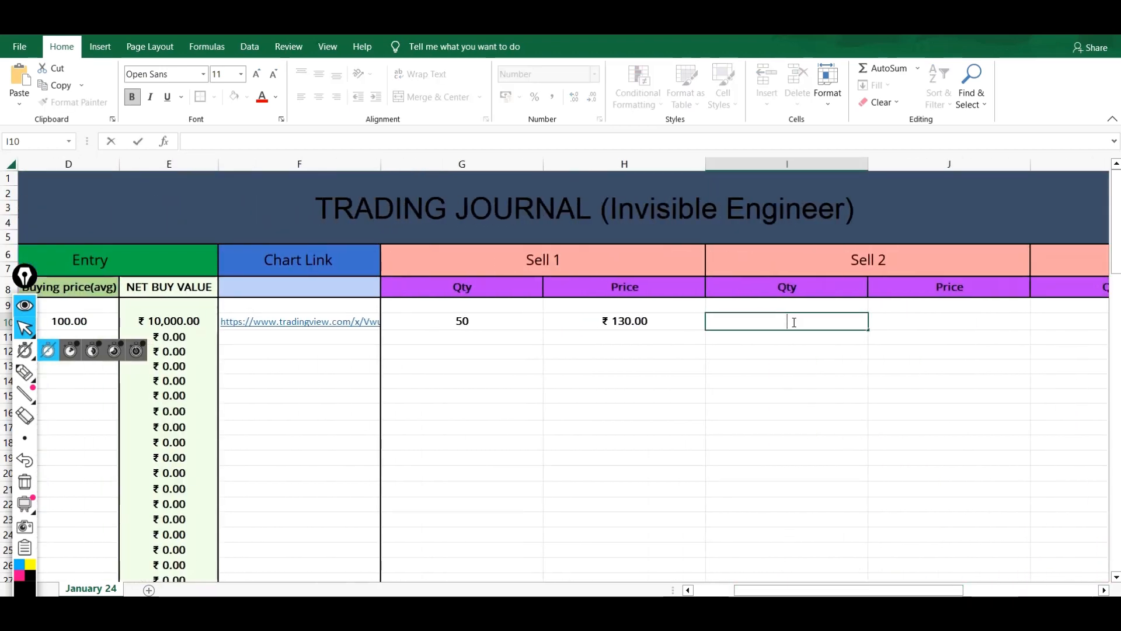
text(0)
drag(828, 589, 842, 589)
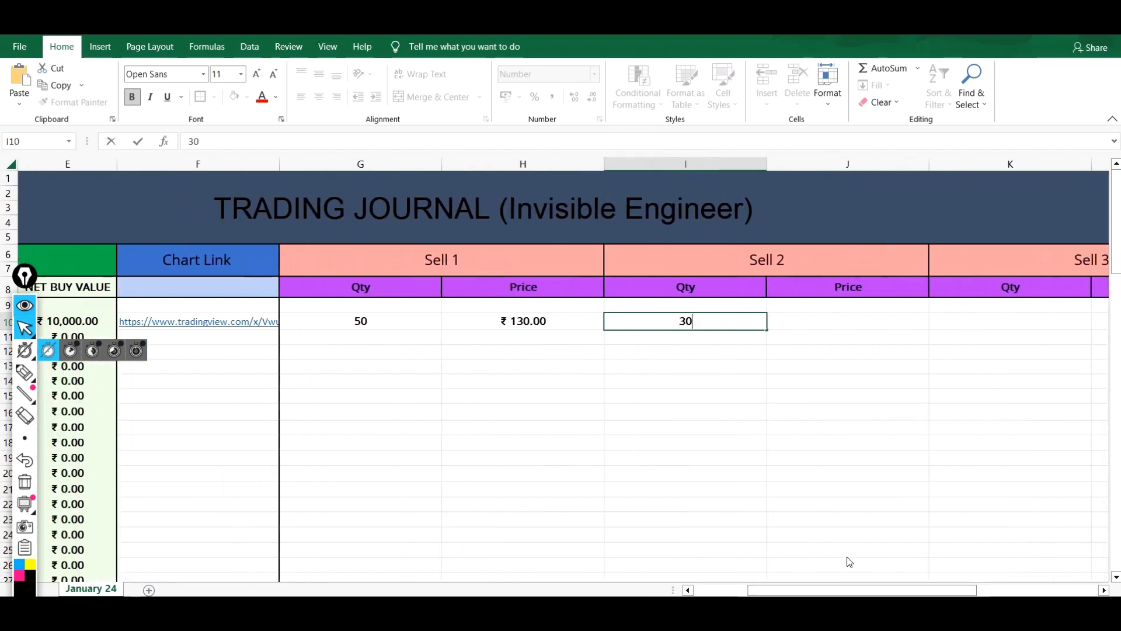
click(835, 326)
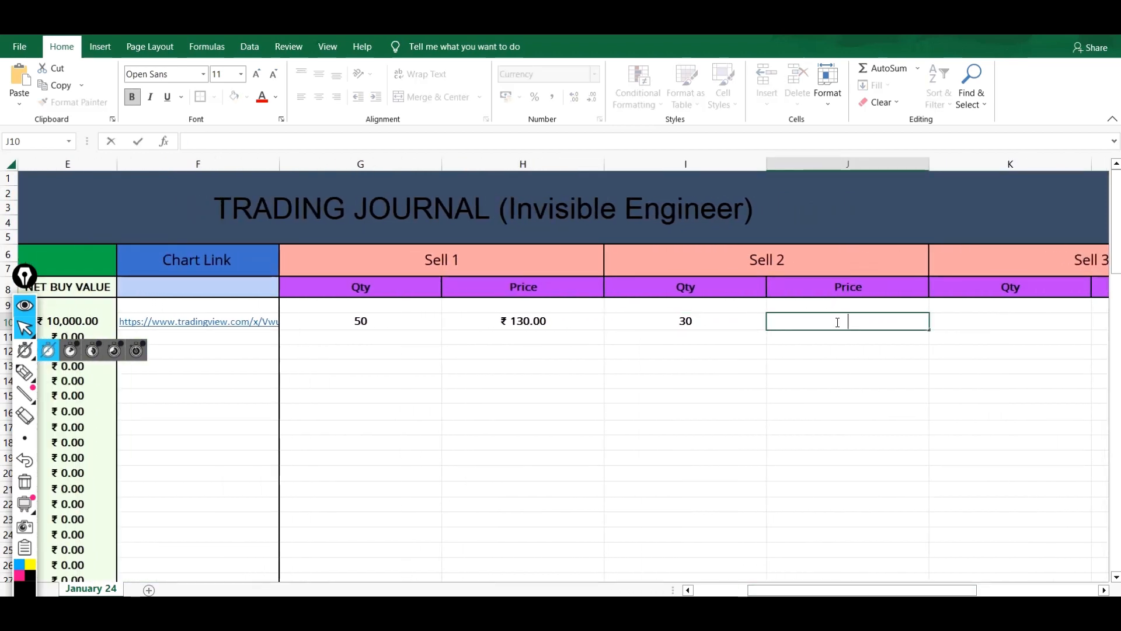
text(150)
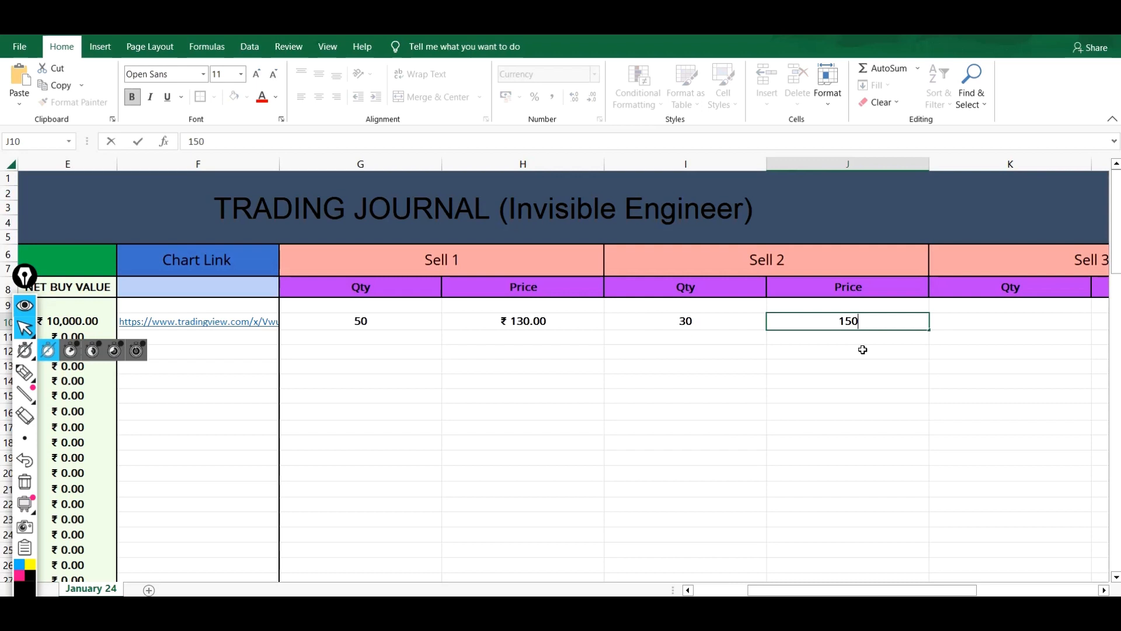
click(974, 321)
Record Sell 3 of the ABC trade in row 10 with quantity 20 and price 140.
scroll(808, 570, right, 2)
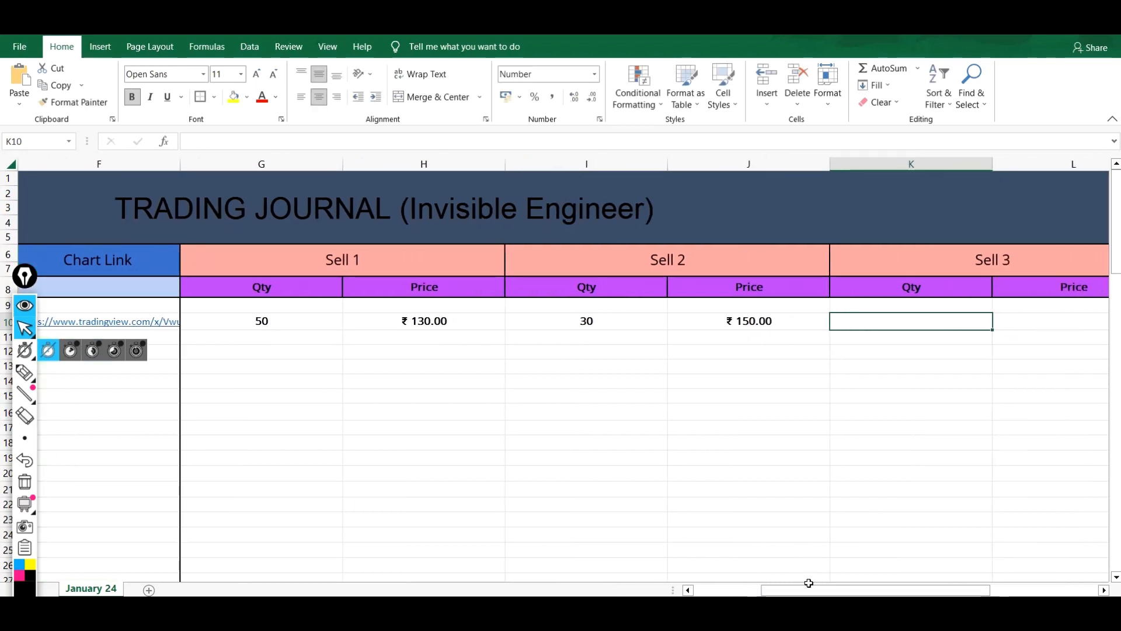
drag(814, 590, 827, 591)
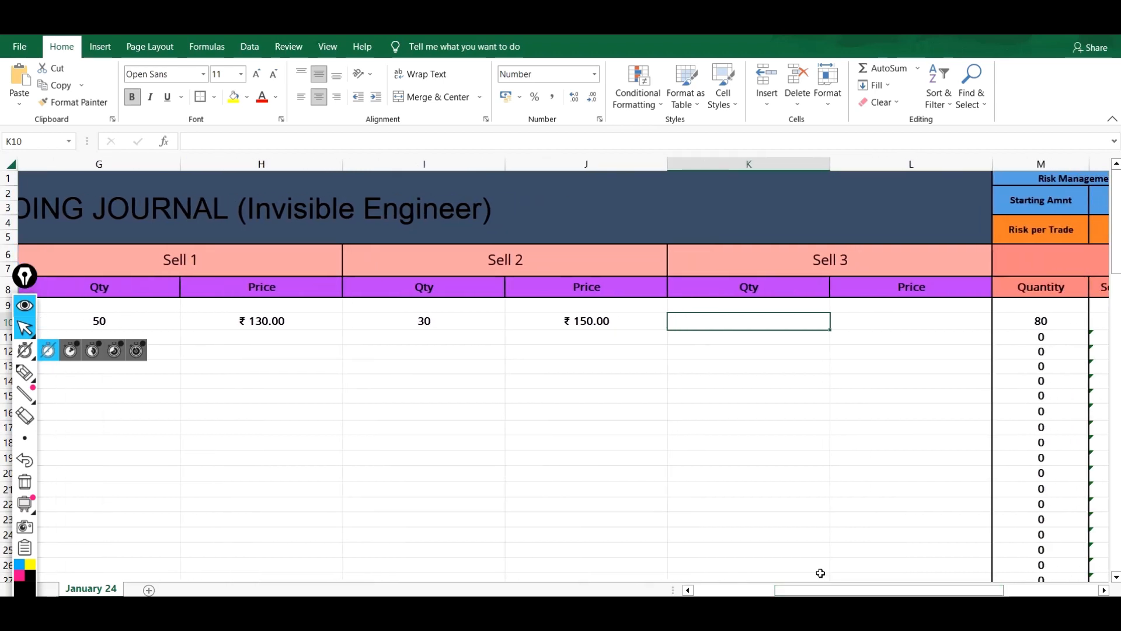
click(722, 324)
text(20)
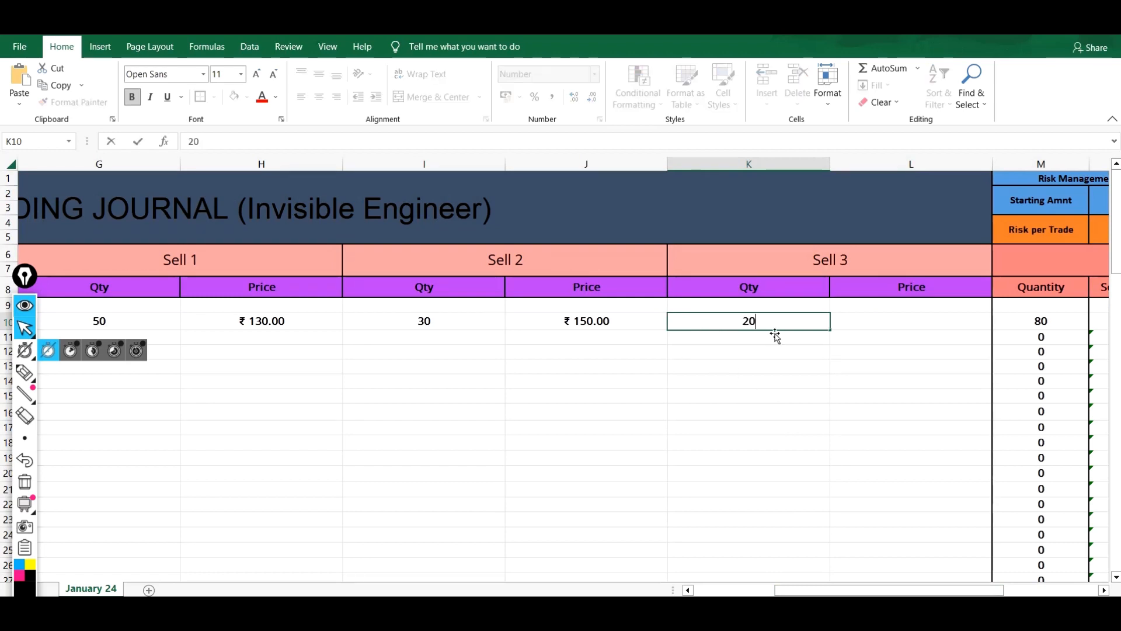
double_click(893, 323)
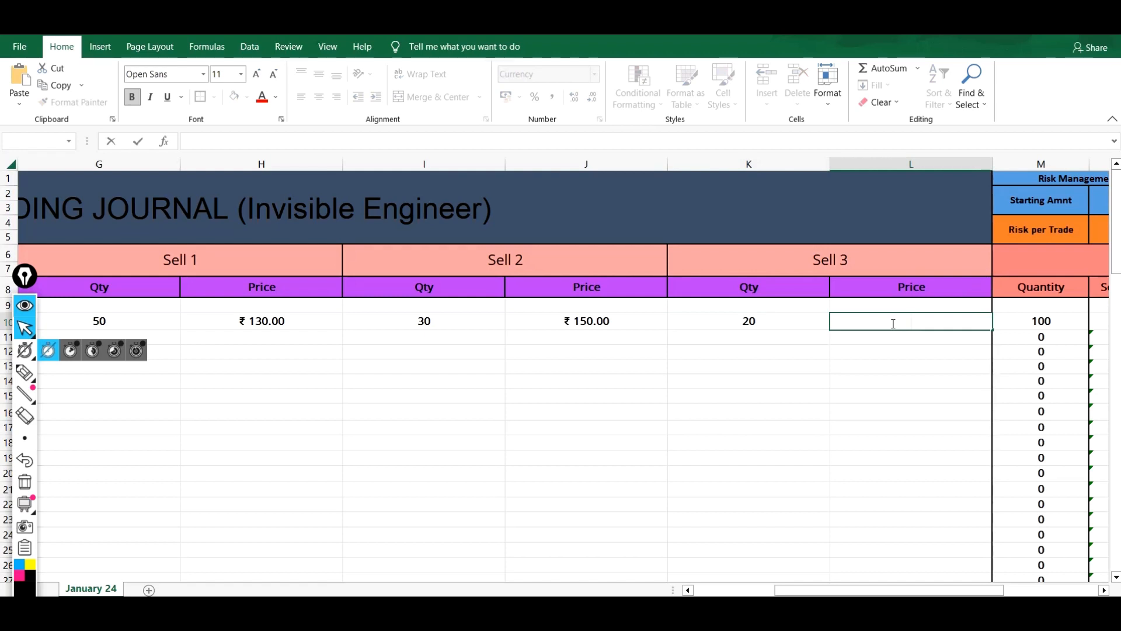
text(140)
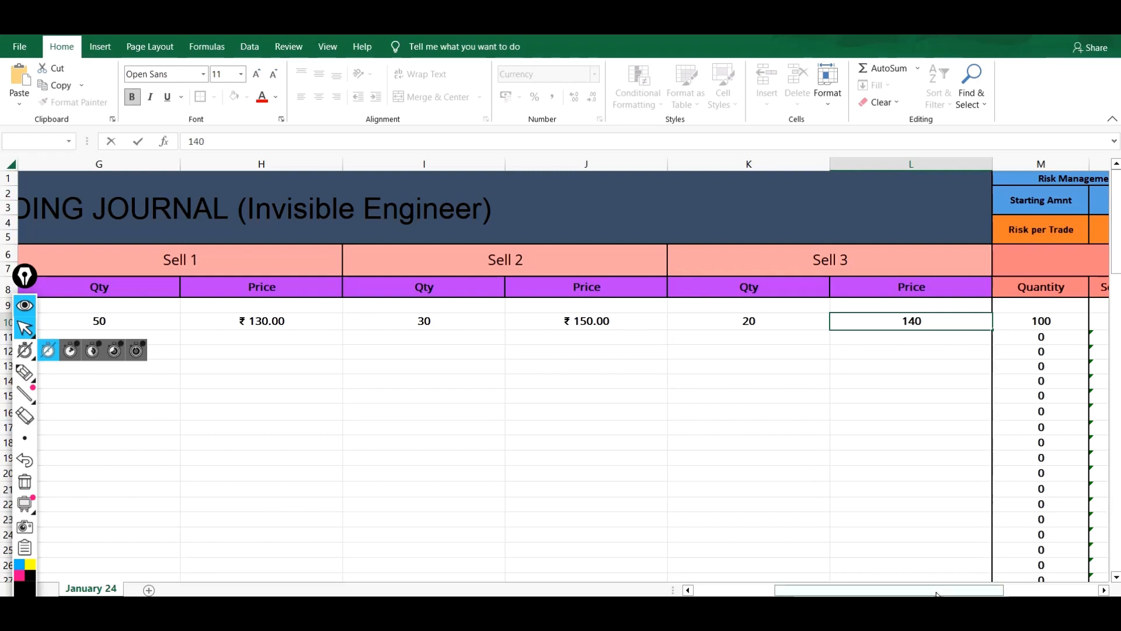
drag(937, 593, 964, 593)
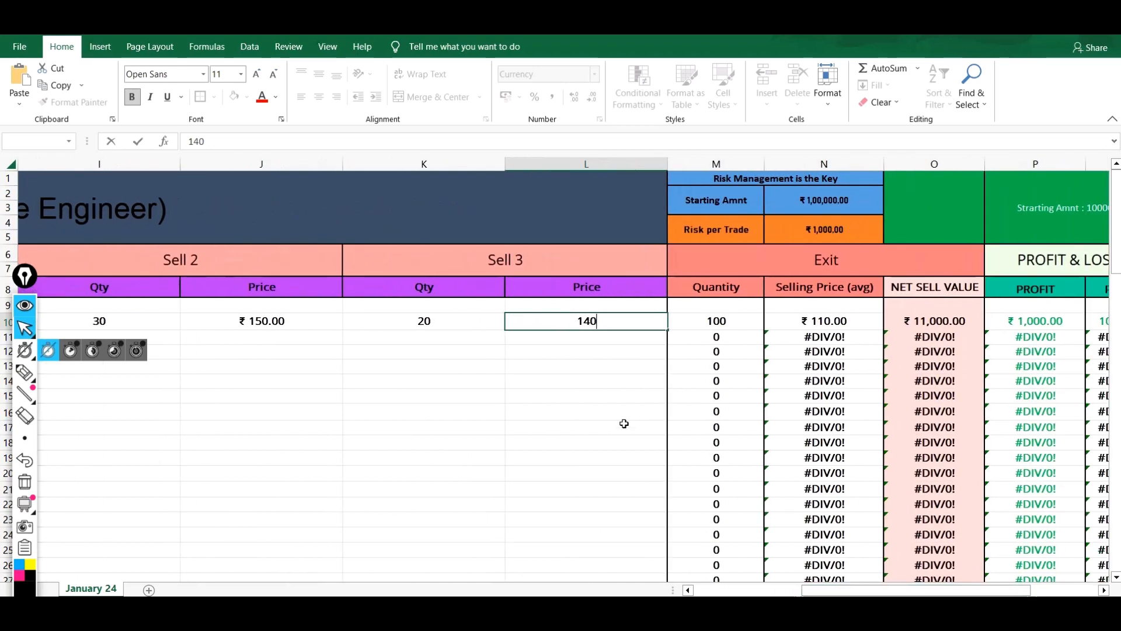
click(550, 367)
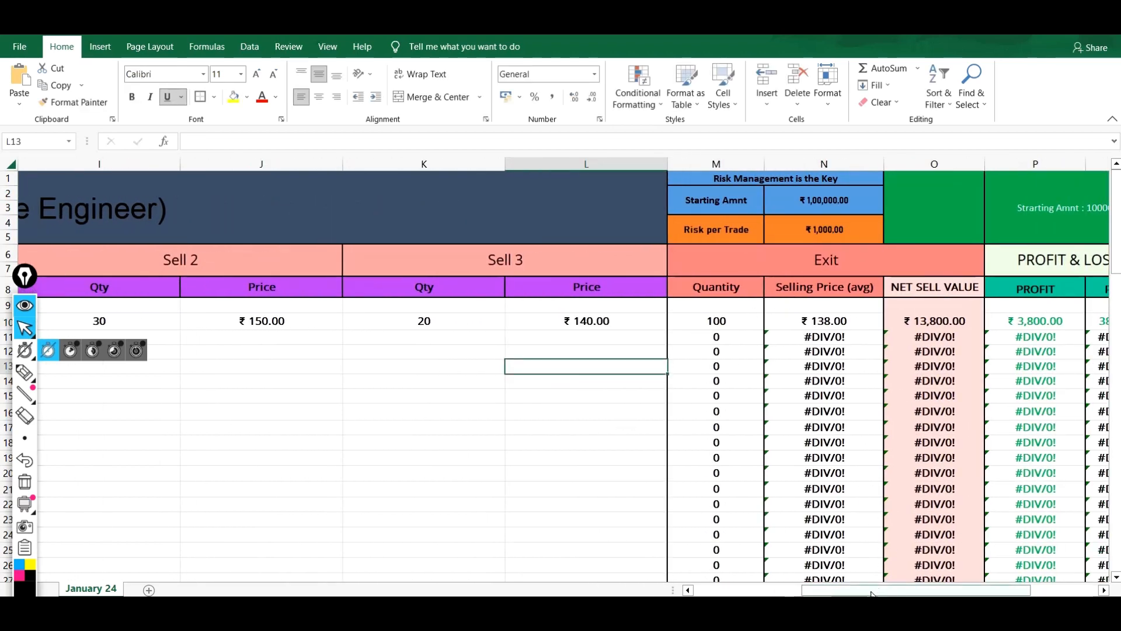
Examine the ABC trade's Exit, Profit & Loss and RR cells, including the RR formula and the Risk per Trade amount.
drag(873, 591, 891, 591)
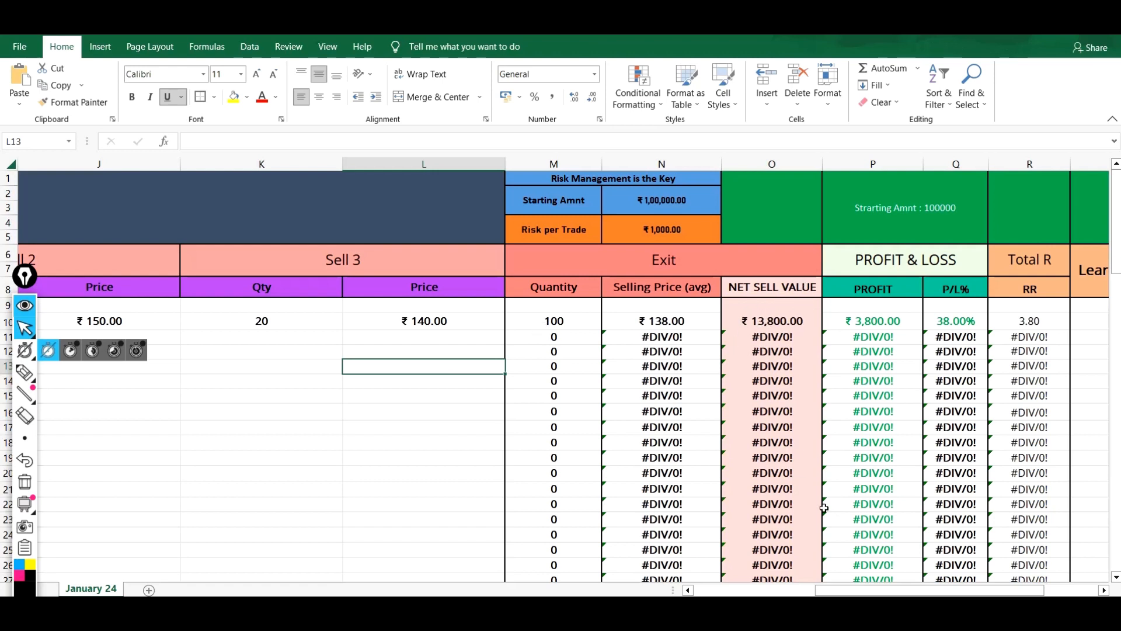
drag(845, 591, 872, 590)
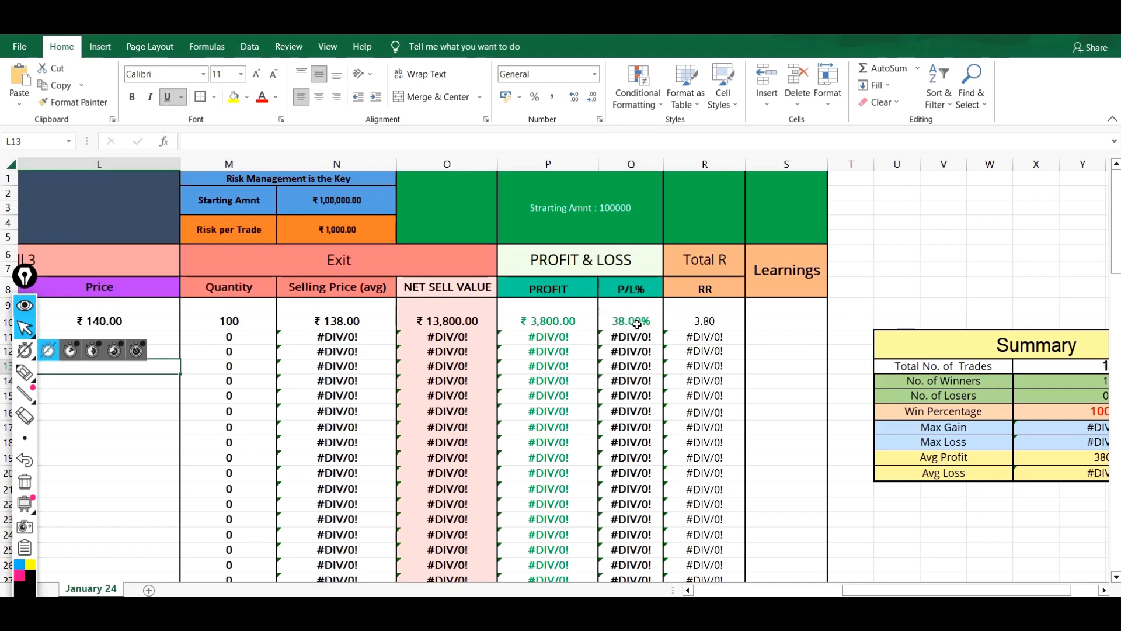
scroll(637, 324, left, 2)
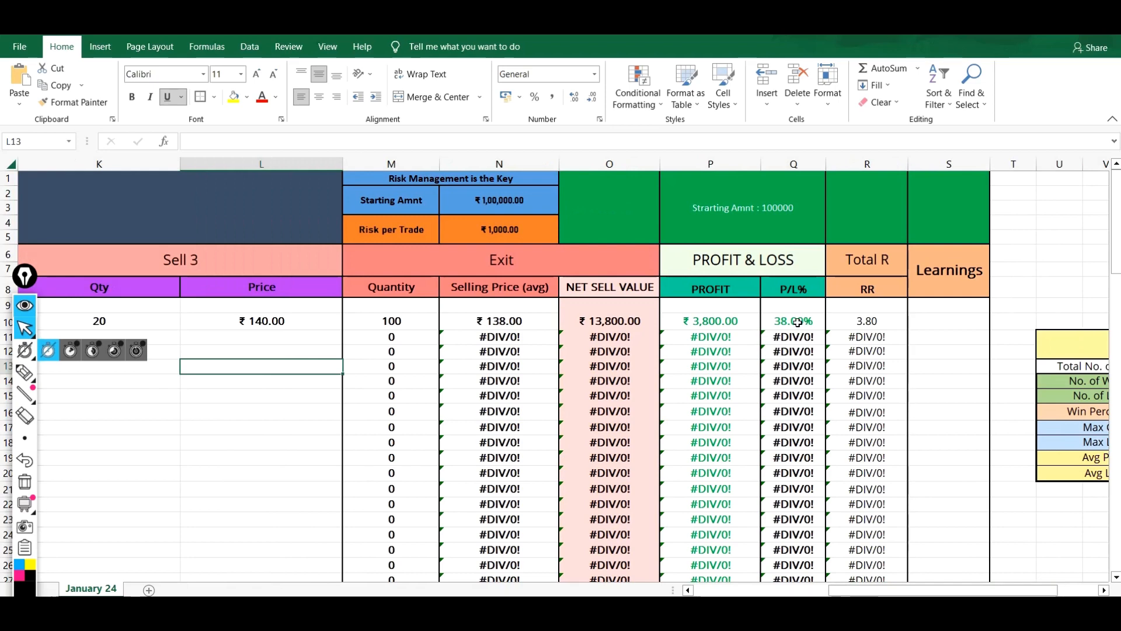
drag(876, 591, 738, 591)
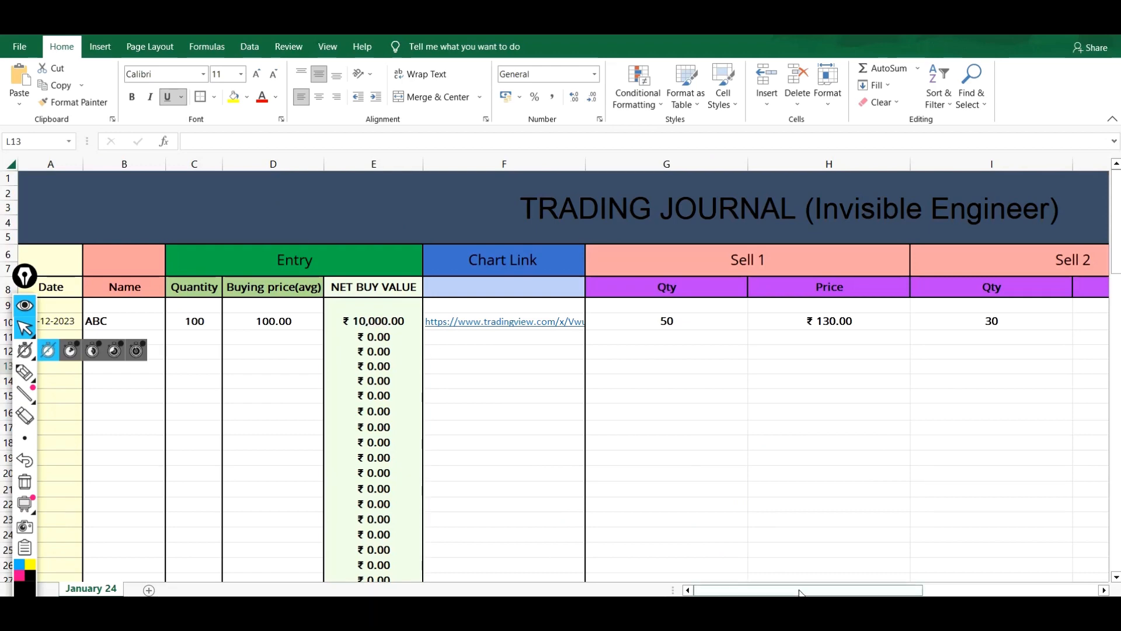
drag(800, 591, 965, 591)
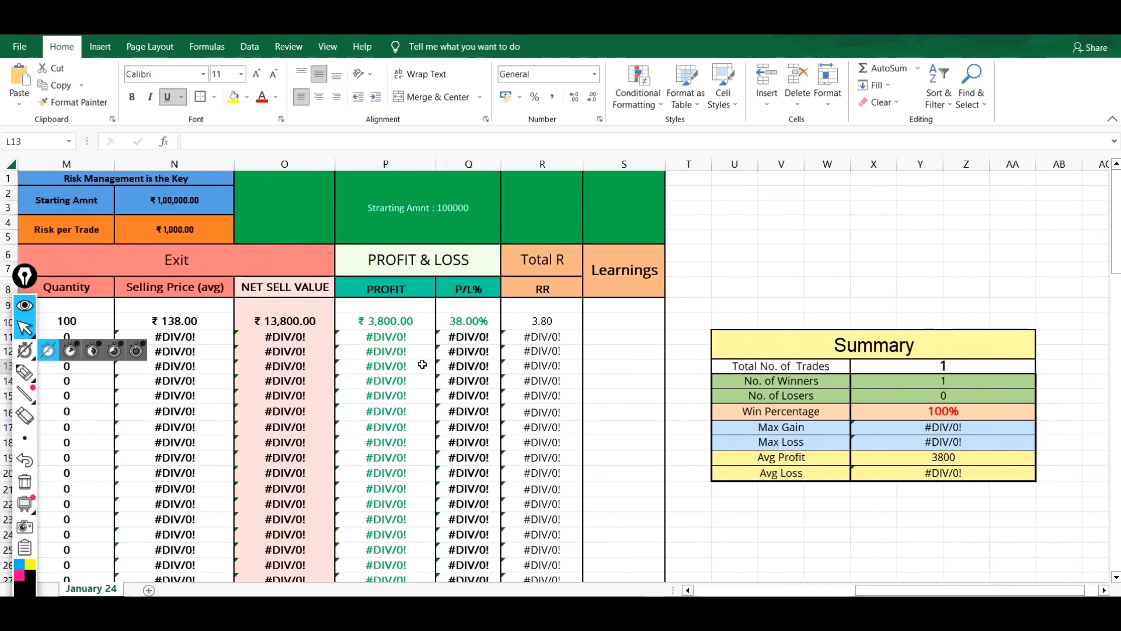
click(558, 322)
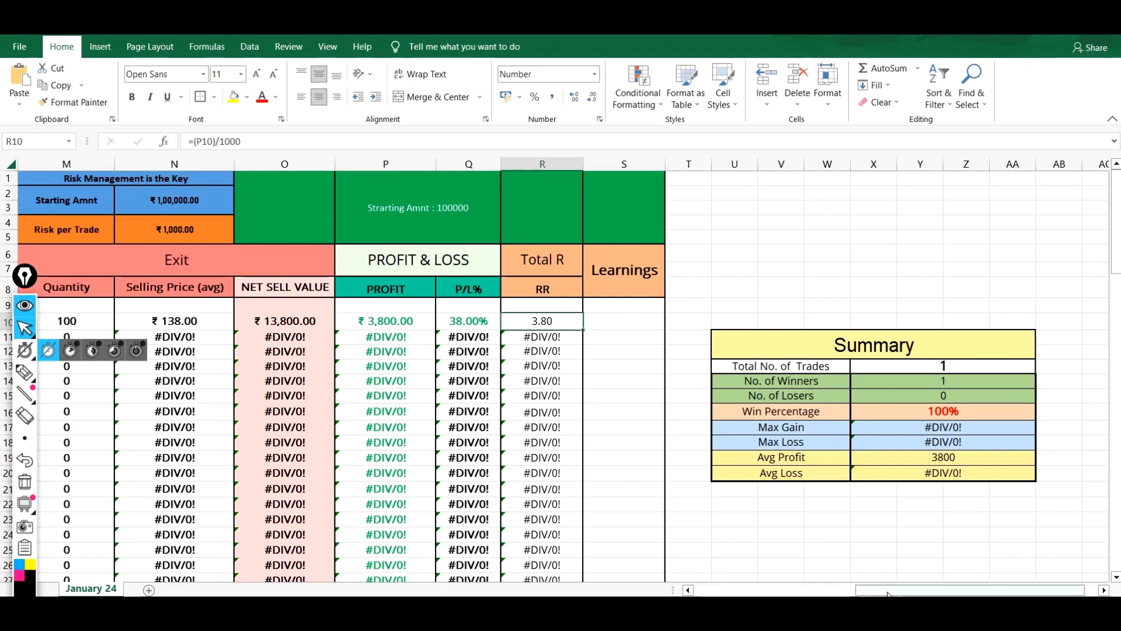
drag(922, 591, 880, 590)
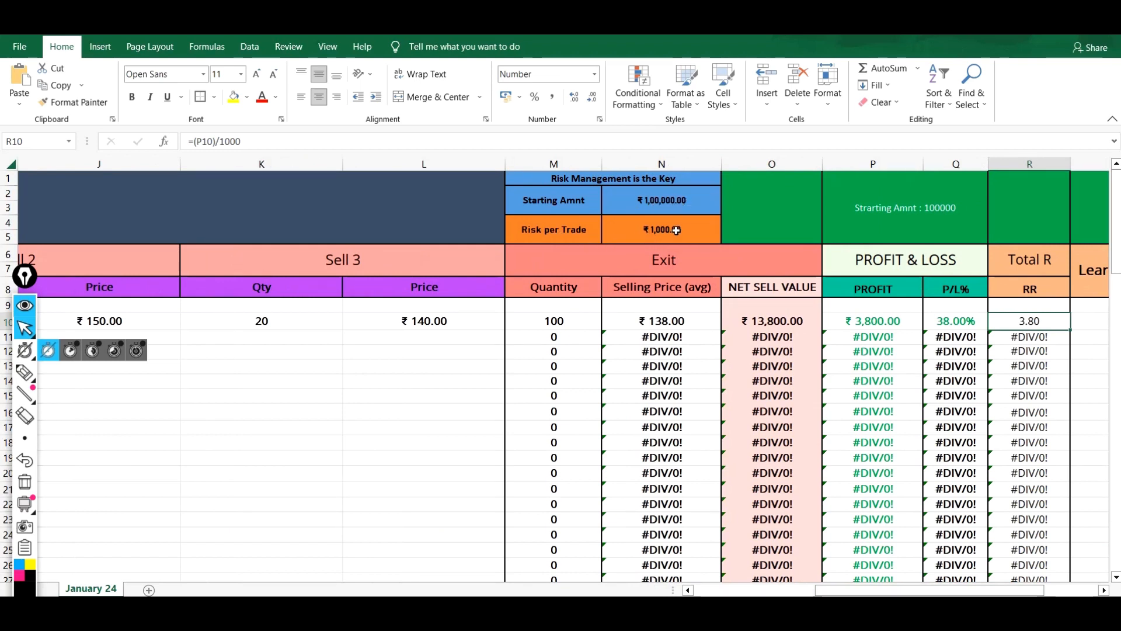
Enter "Rule Followed" in the Learnings cell of the ABC trade in row 10.
scroll(875, 358, right, 3)
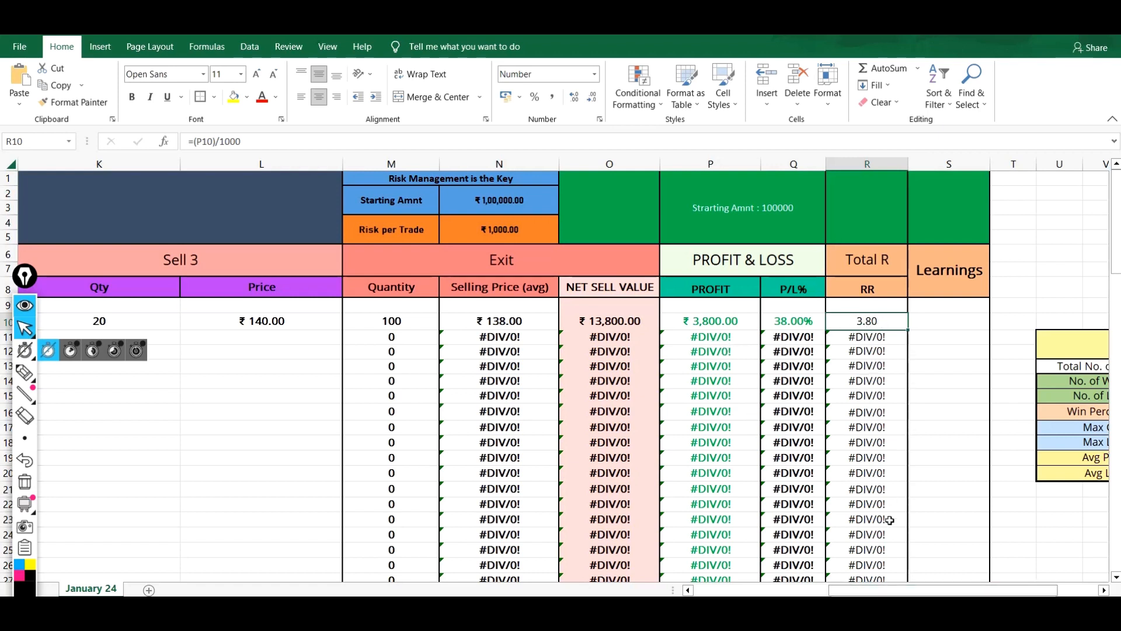
scroll(759, 323, right, 3)
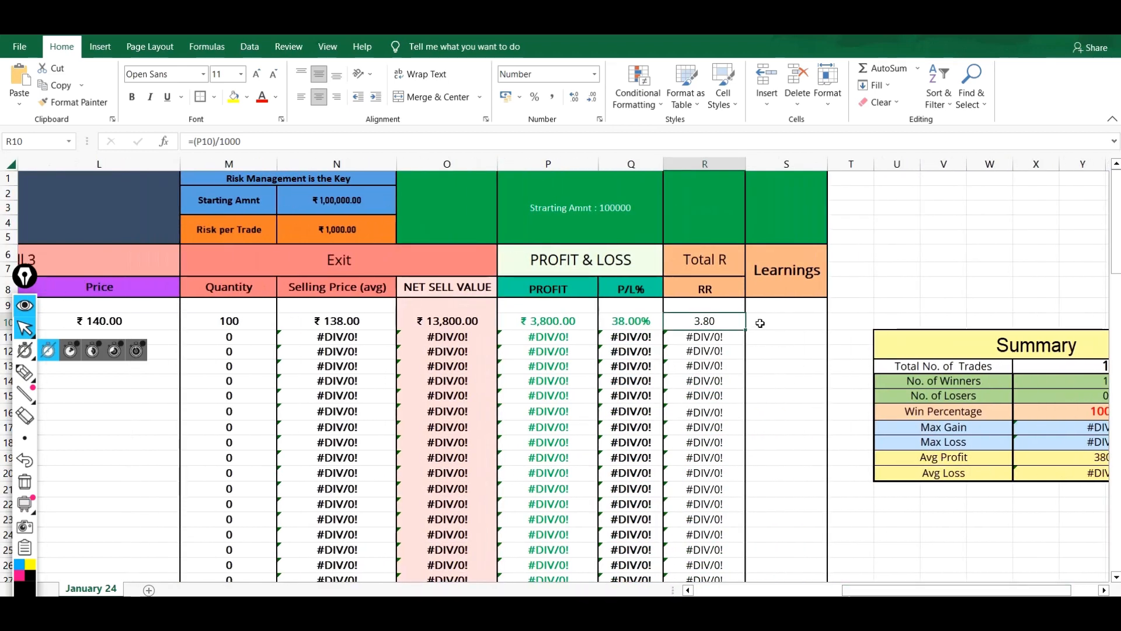
double_click(770, 320)
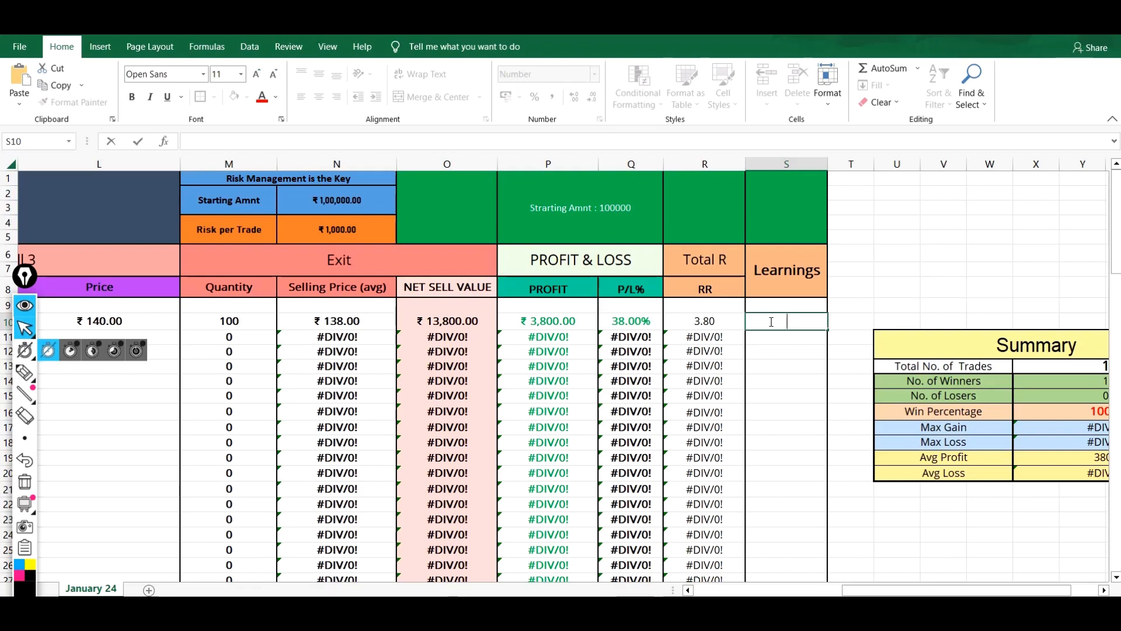
text(Rule)
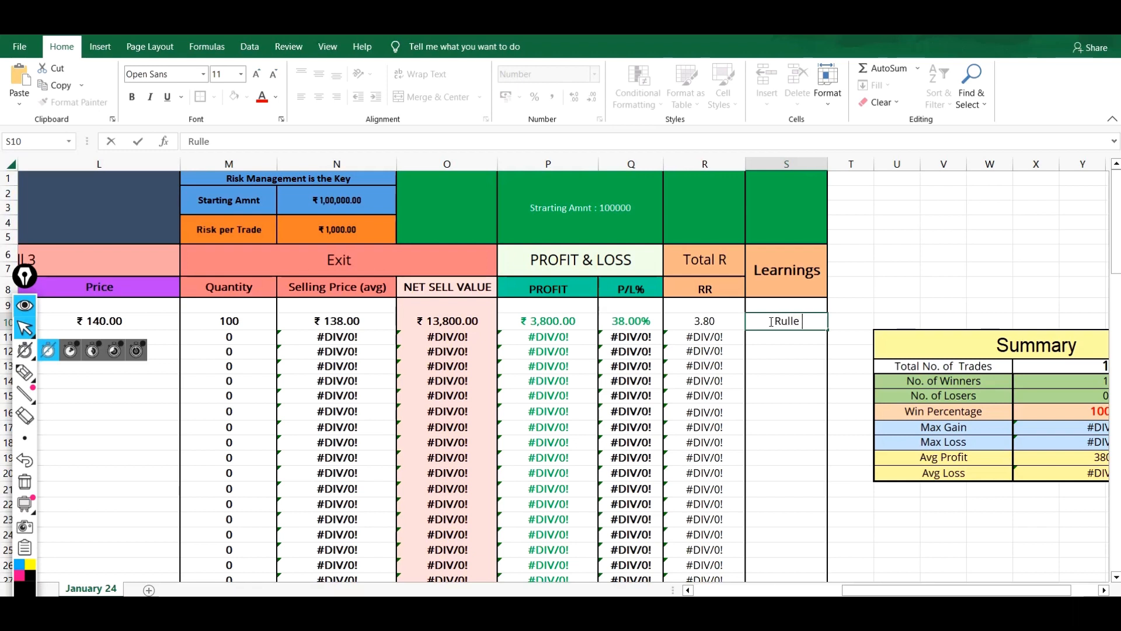
key(BackSpace)
text(e Followed)
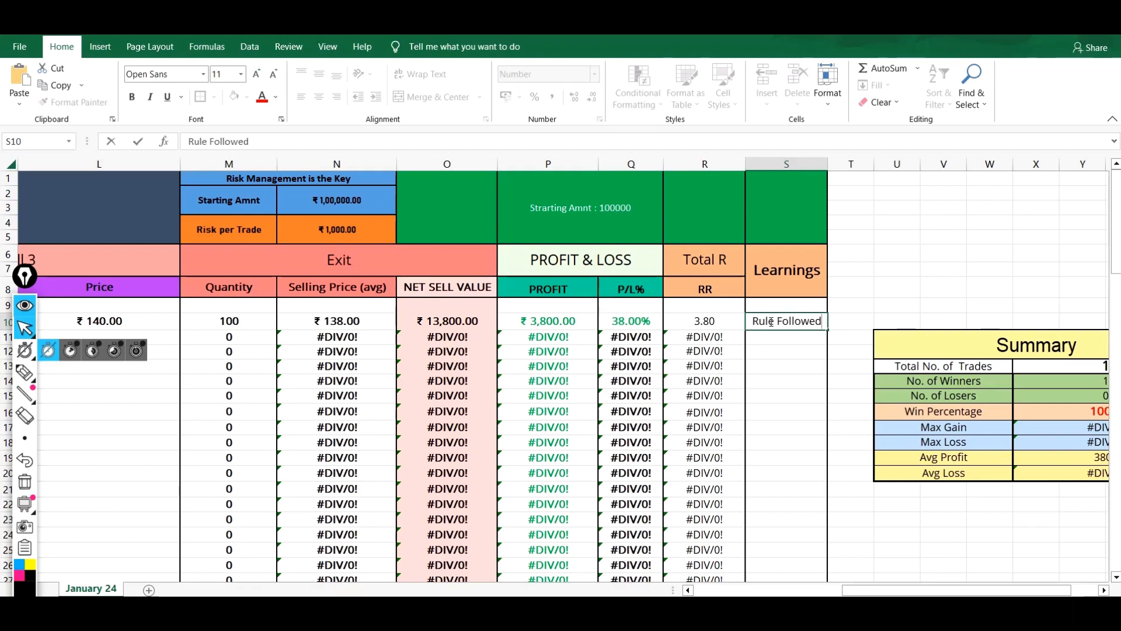
key(Return)
click(786, 319)
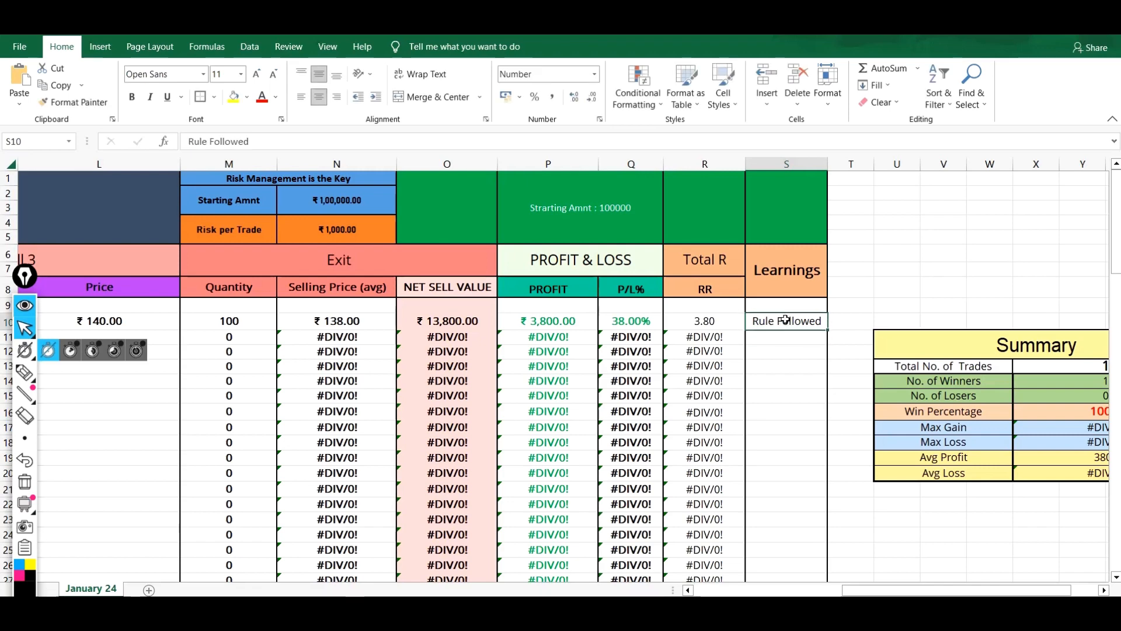
Look over the Summary table and return to the entry columns at the start of the journal.
drag(920, 591, 947, 593)
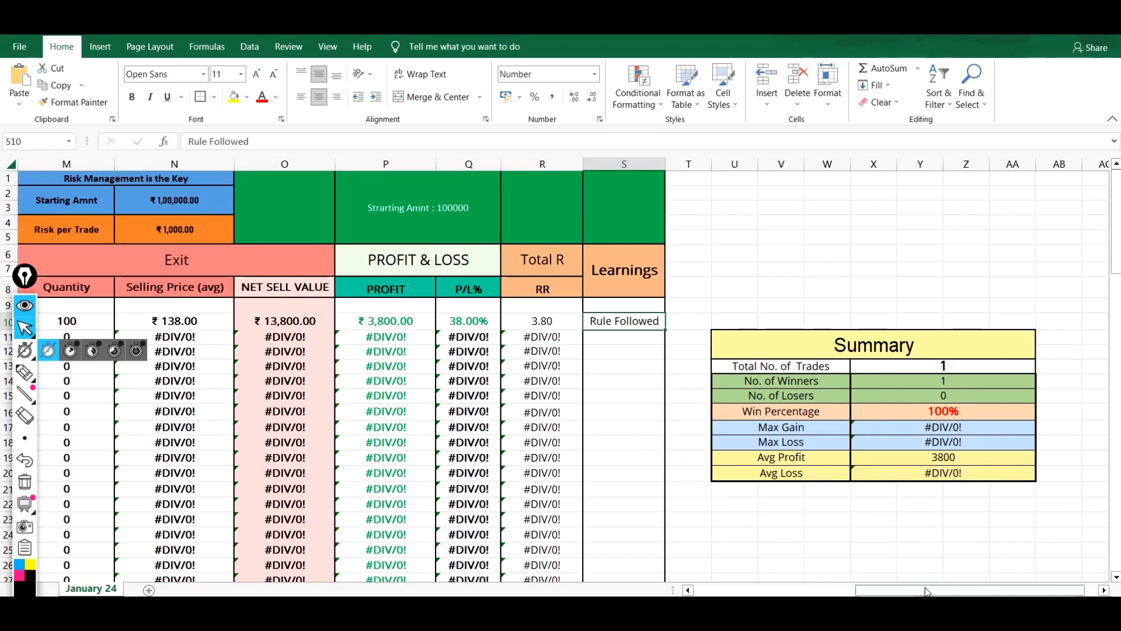
drag(928, 591, 766, 591)
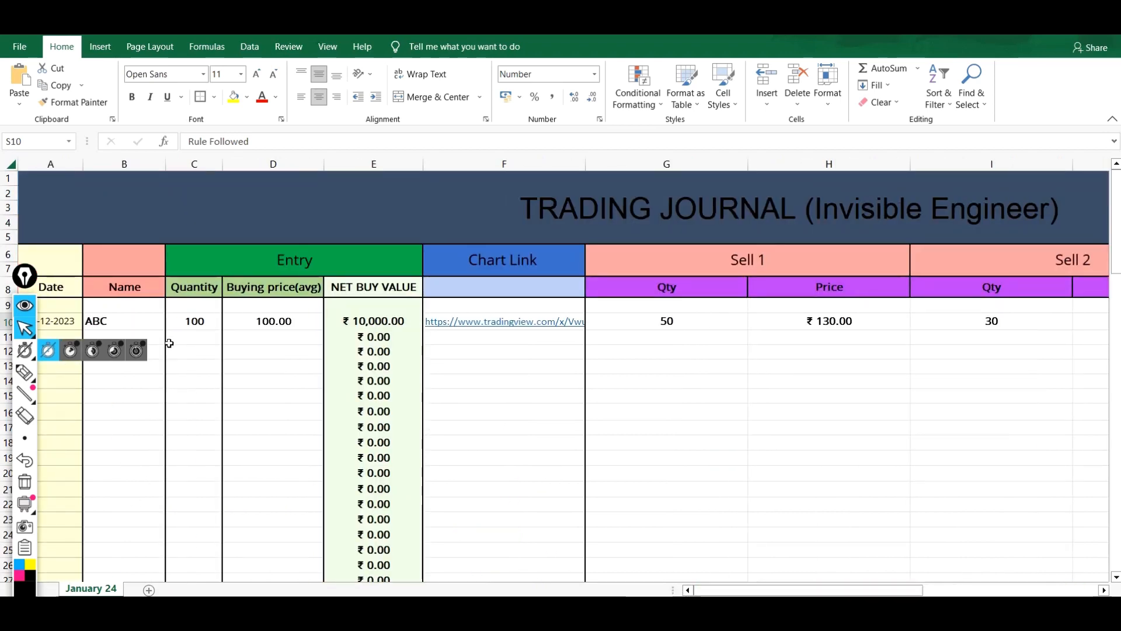
Add a second trade named XYZ in row 11 with quantity 200 and average buying price 50.
click(140, 338)
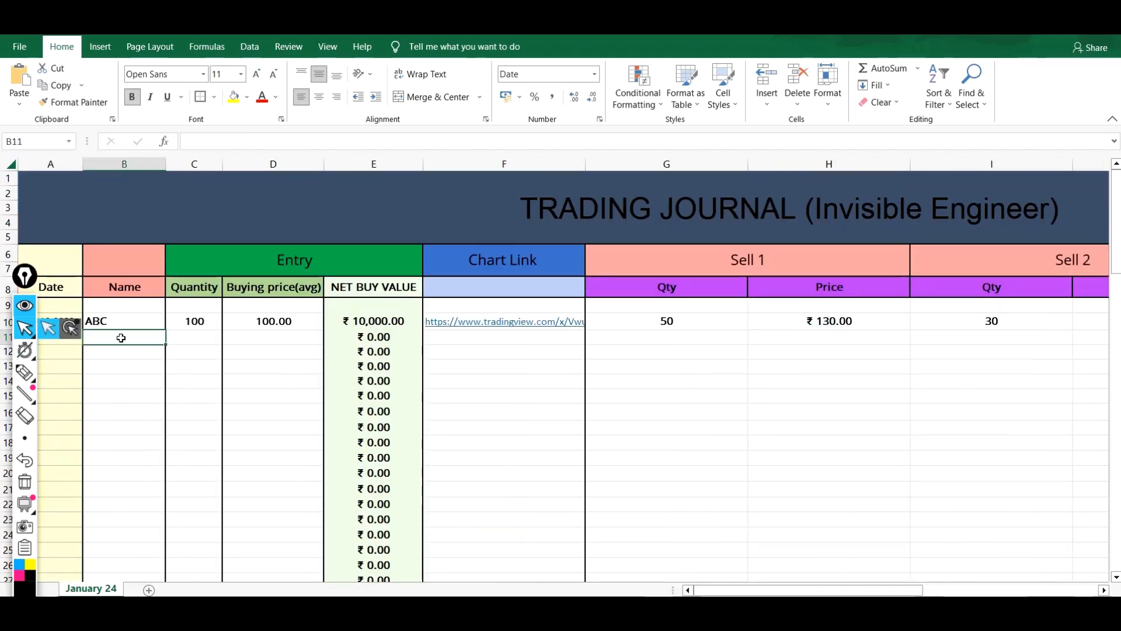
text(XY)
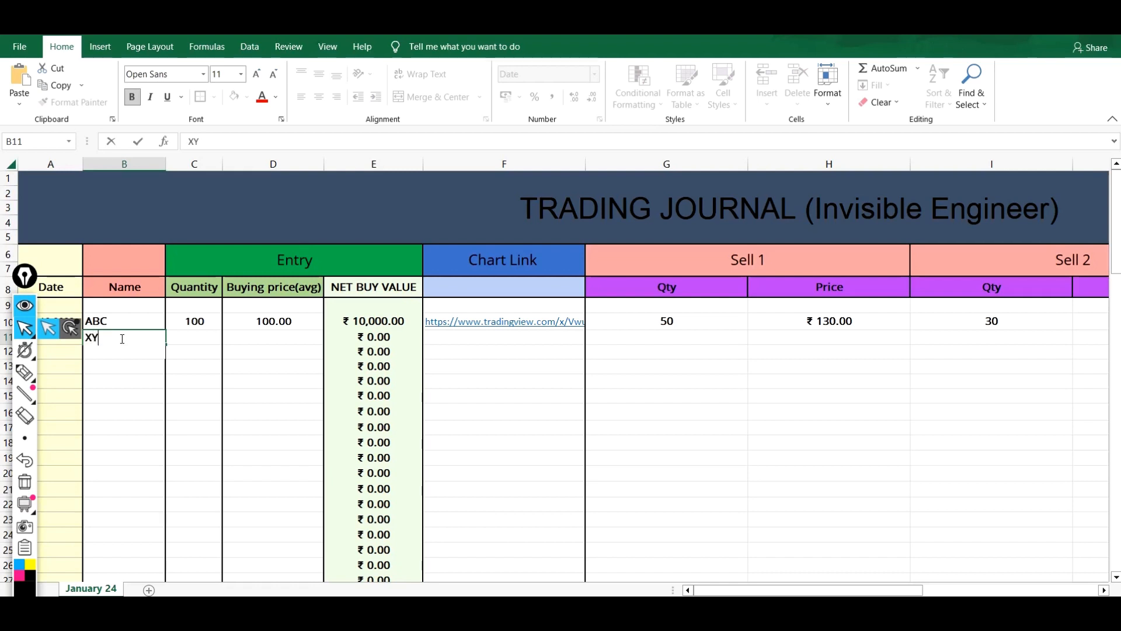
text(Z)
double_click(210, 336)
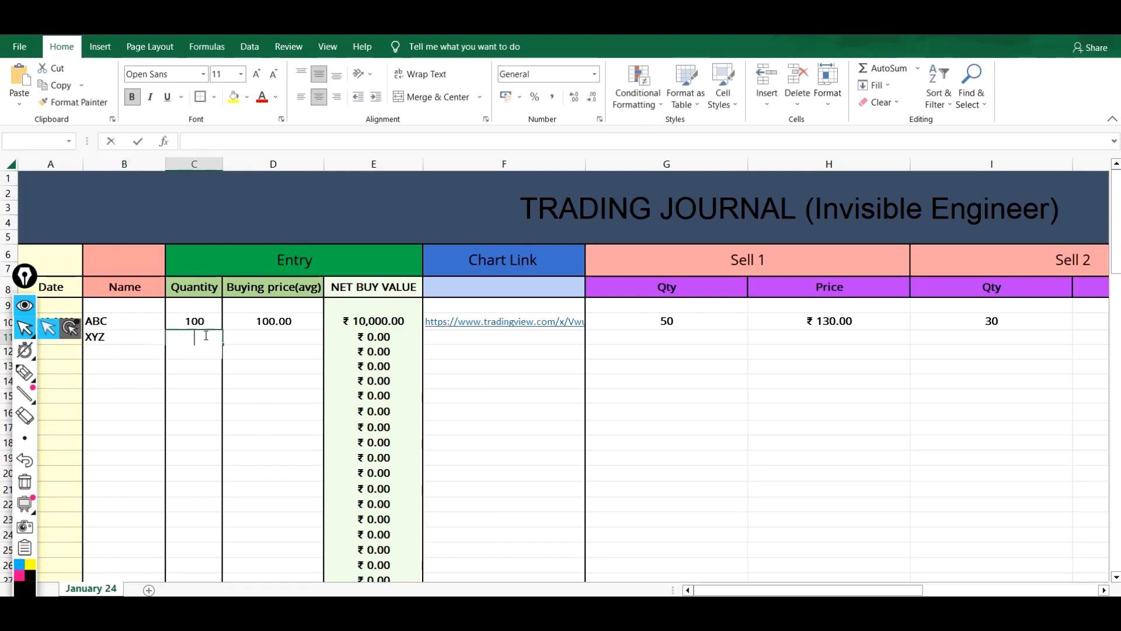
text(200)
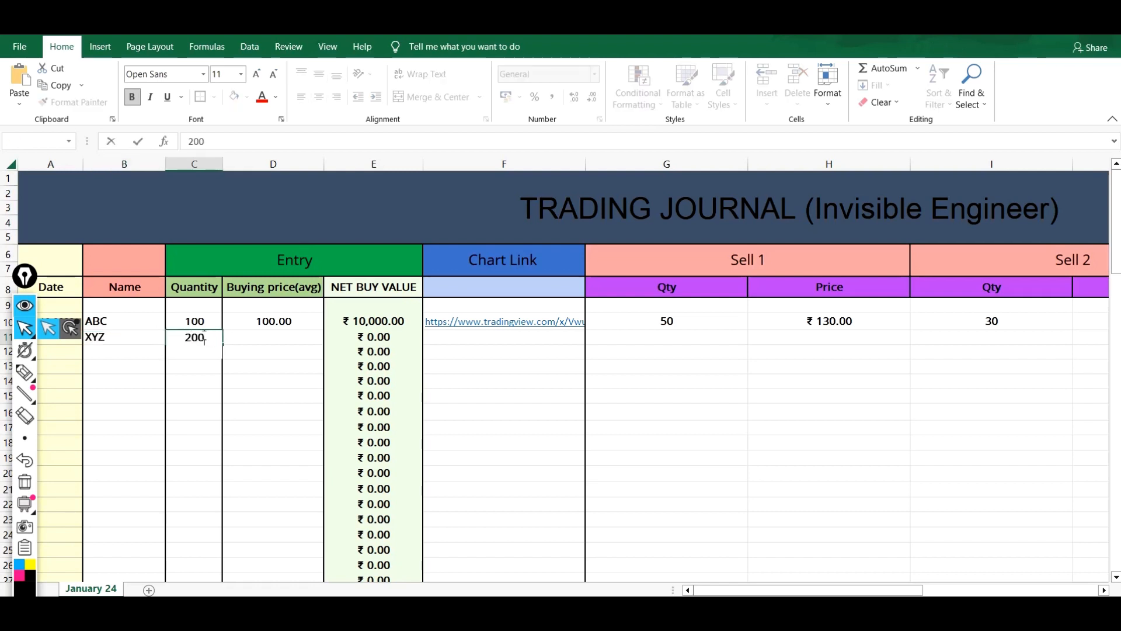
double_click(282, 334)
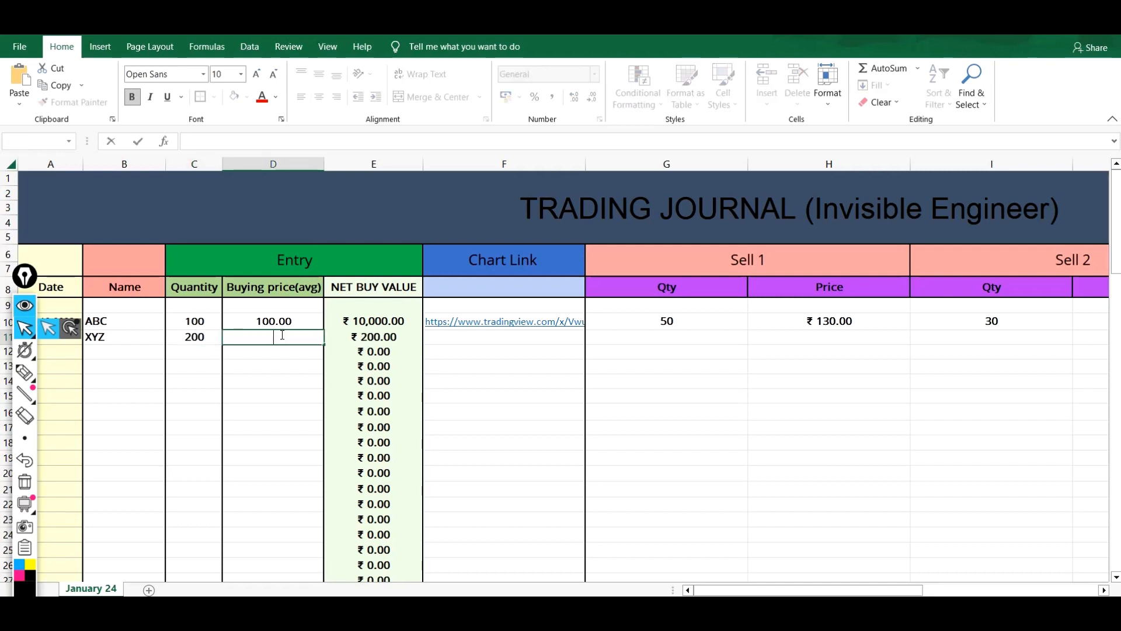
text(50)
click(470, 339)
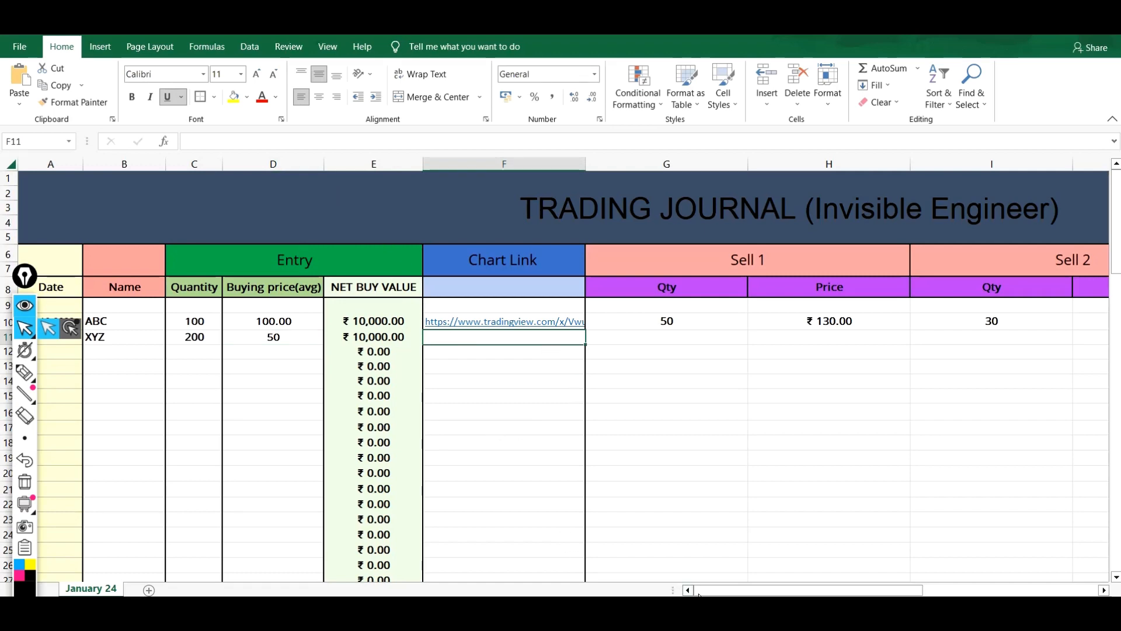
drag(699, 595, 751, 584)
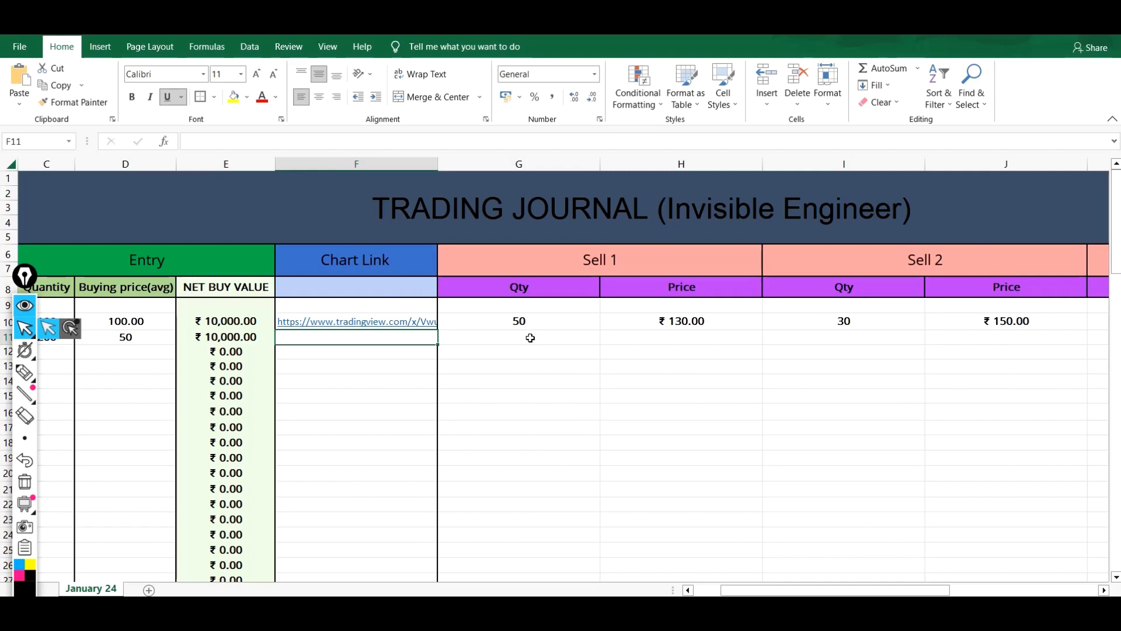
scroll(530, 338, left, 2)
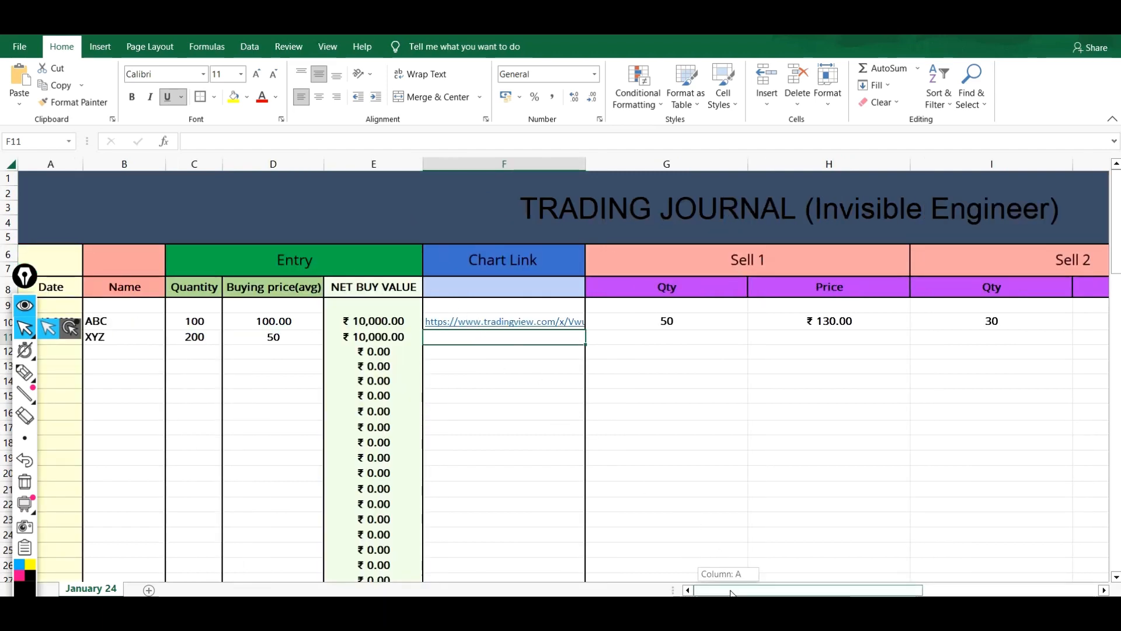
click(409, 263)
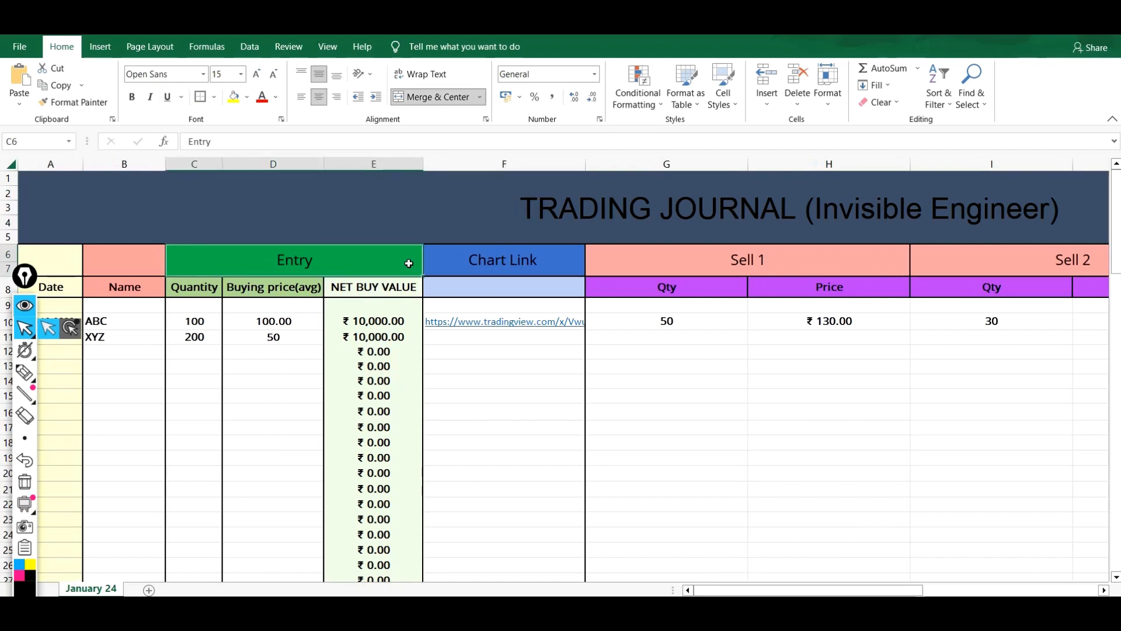
click(411, 292)
click(404, 300)
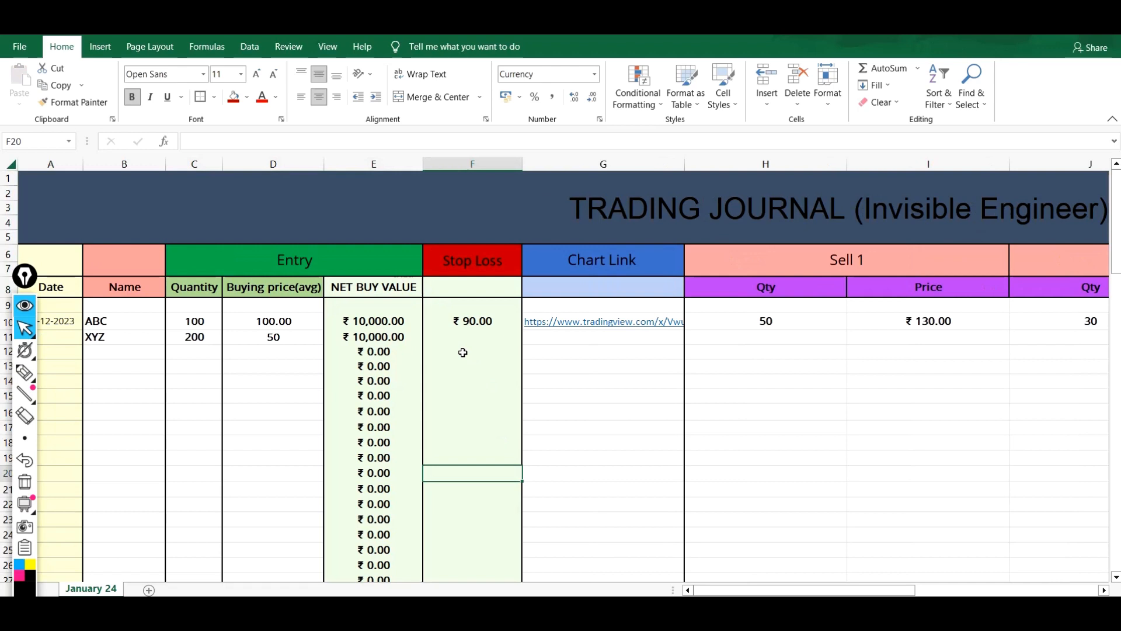
Set the Stop Loss of the XYZ trade in row 11 to 45.
click(456, 349)
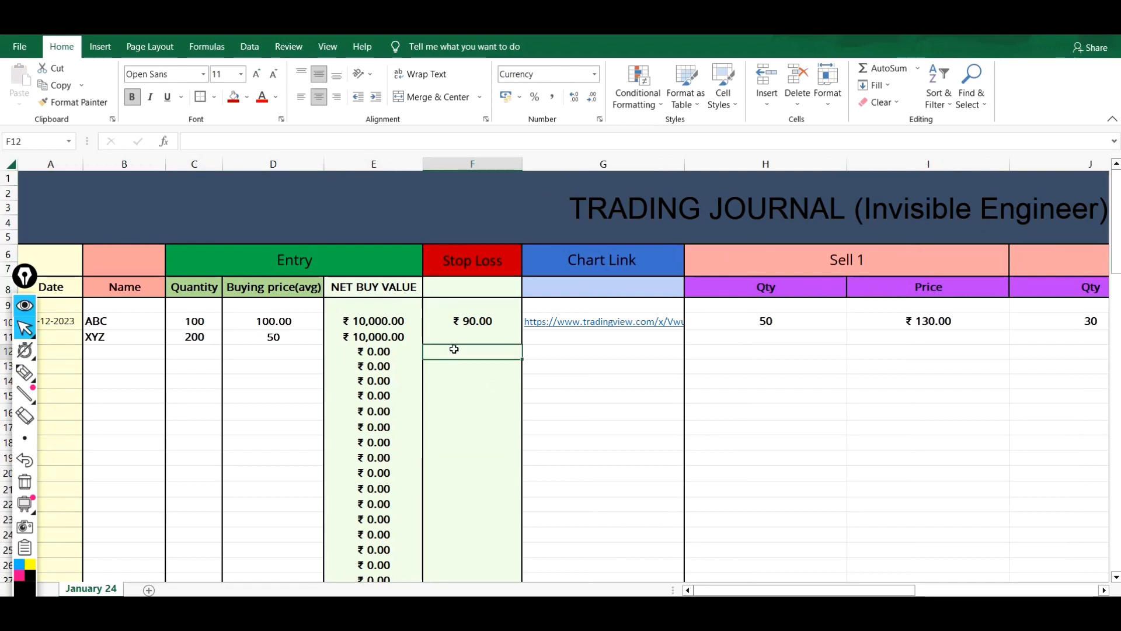
click(464, 336)
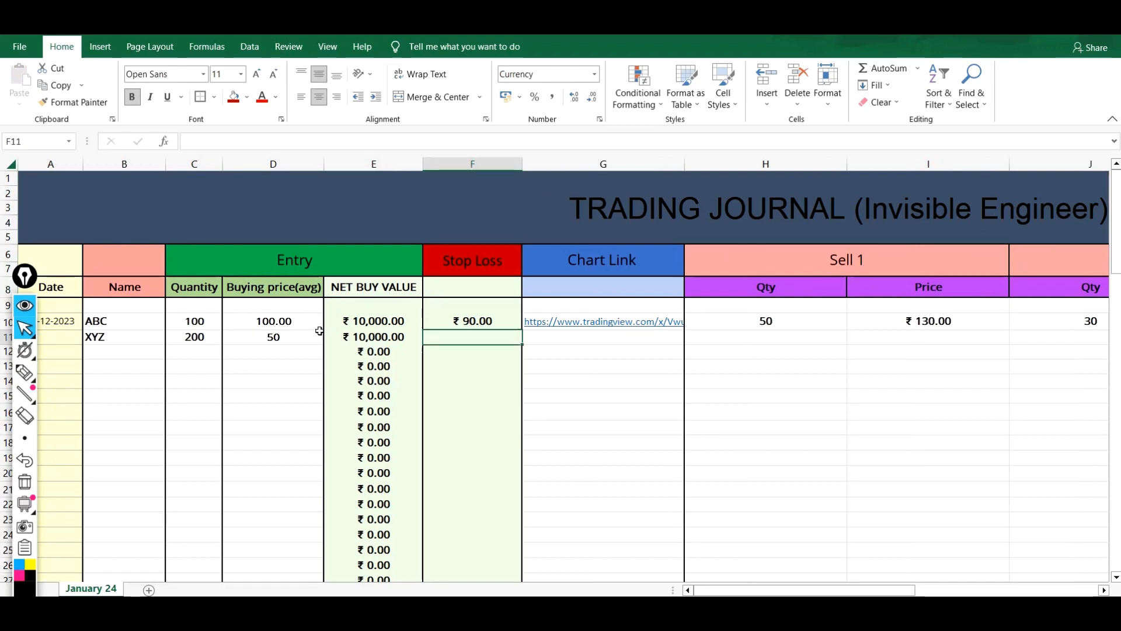
double_click(474, 339)
text(45)
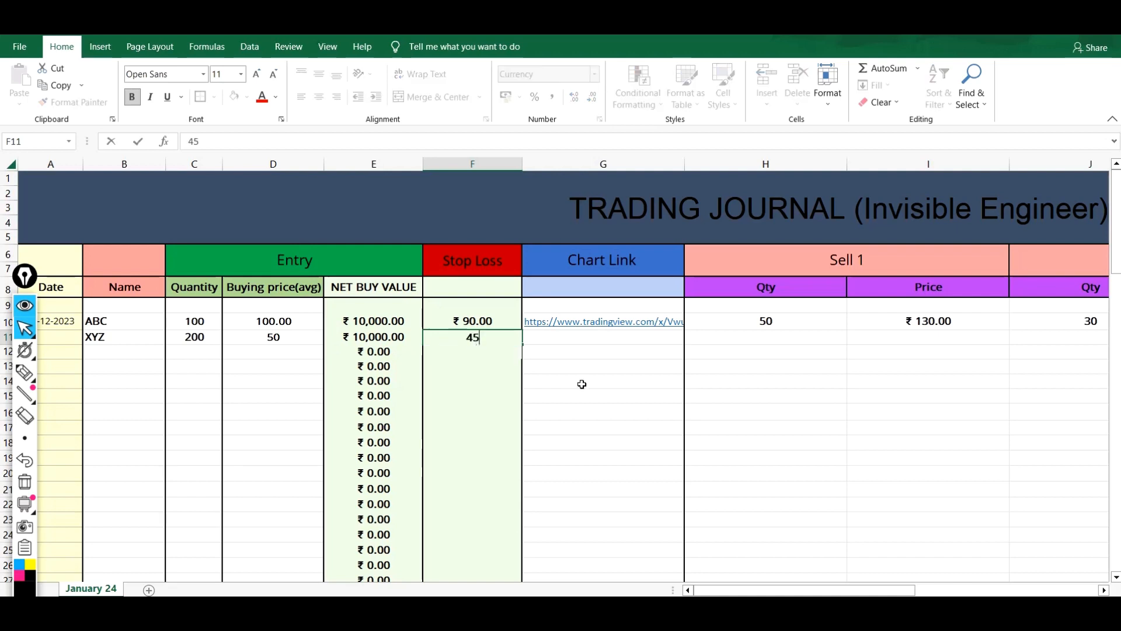
click(539, 375)
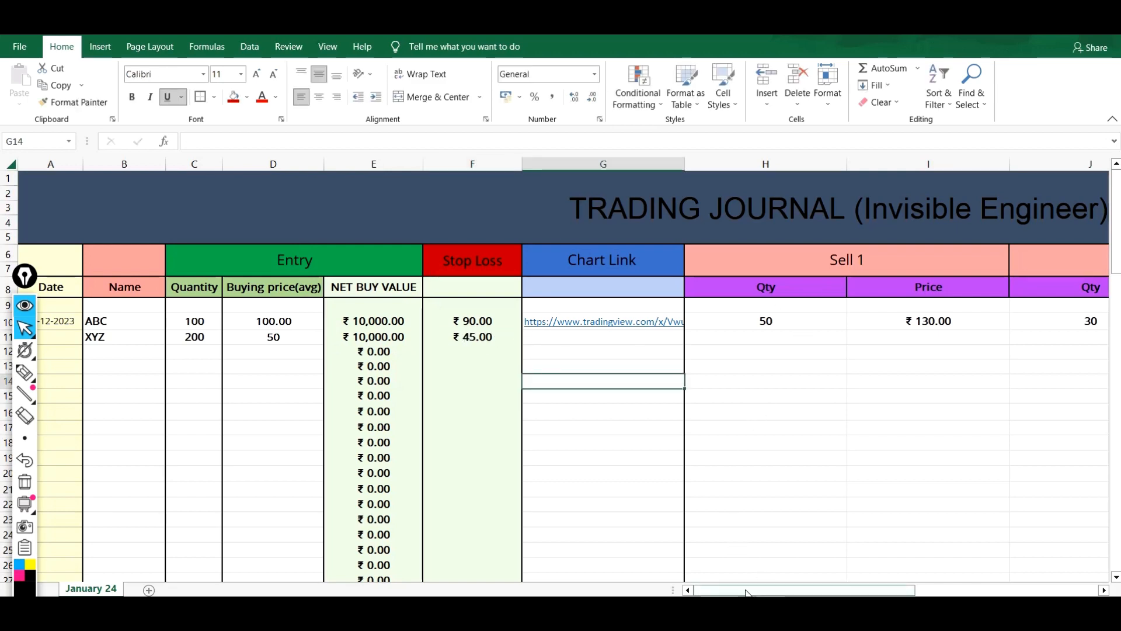
Record Sell 1 of the XYZ trade in row 11 with quantity 200 and price 45.
drag(747, 592, 692, 591)
click(582, 337)
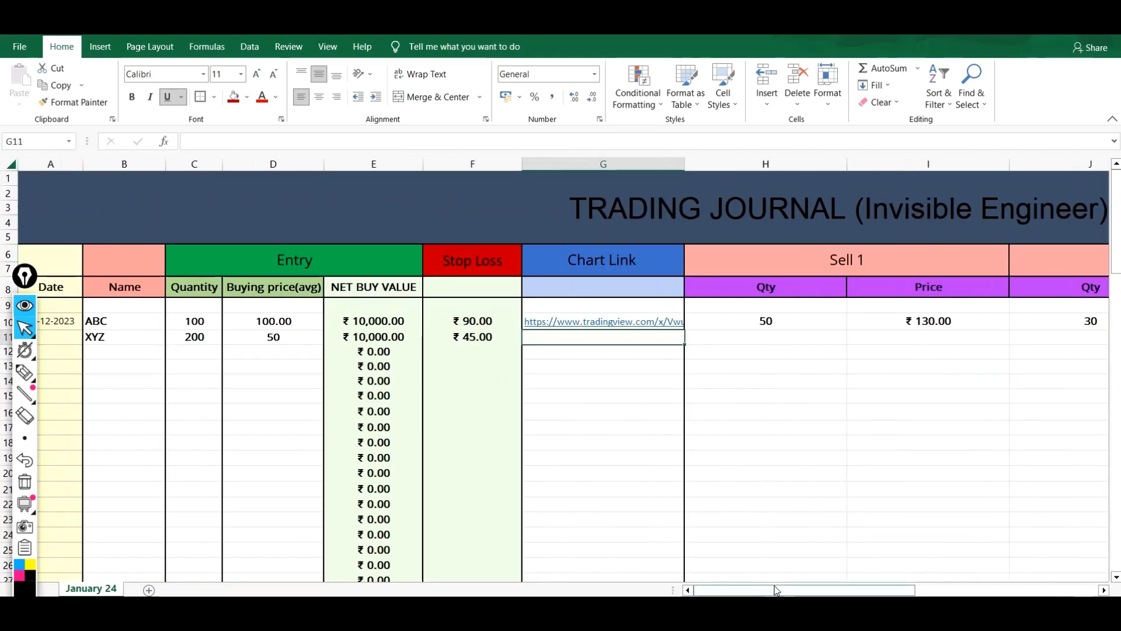
drag(776, 590, 830, 590)
click(744, 337)
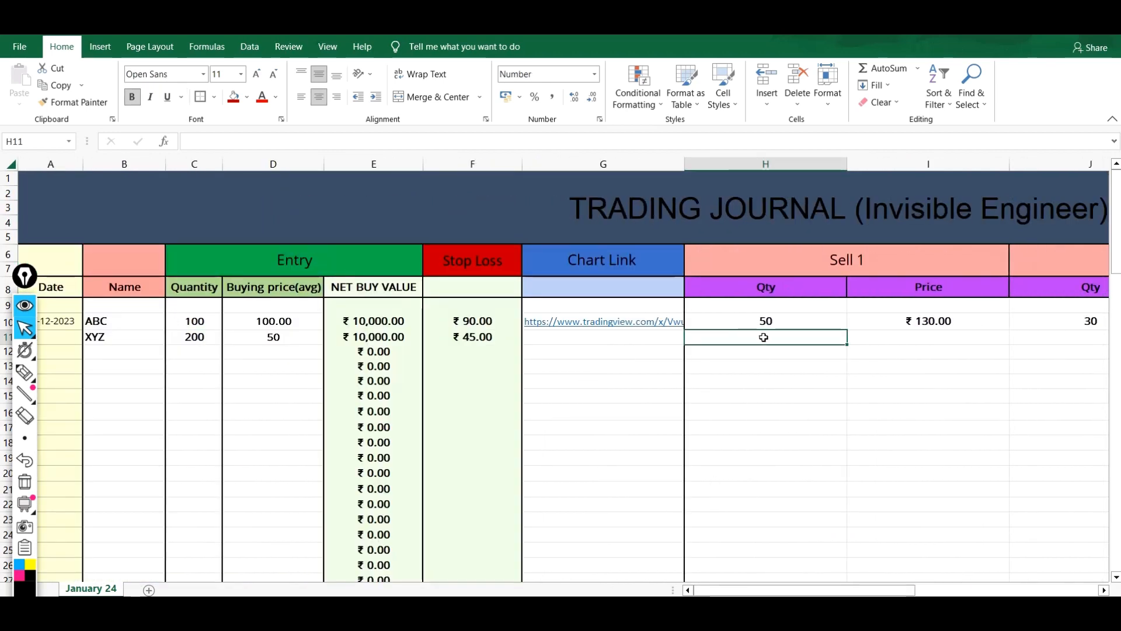
text(50)
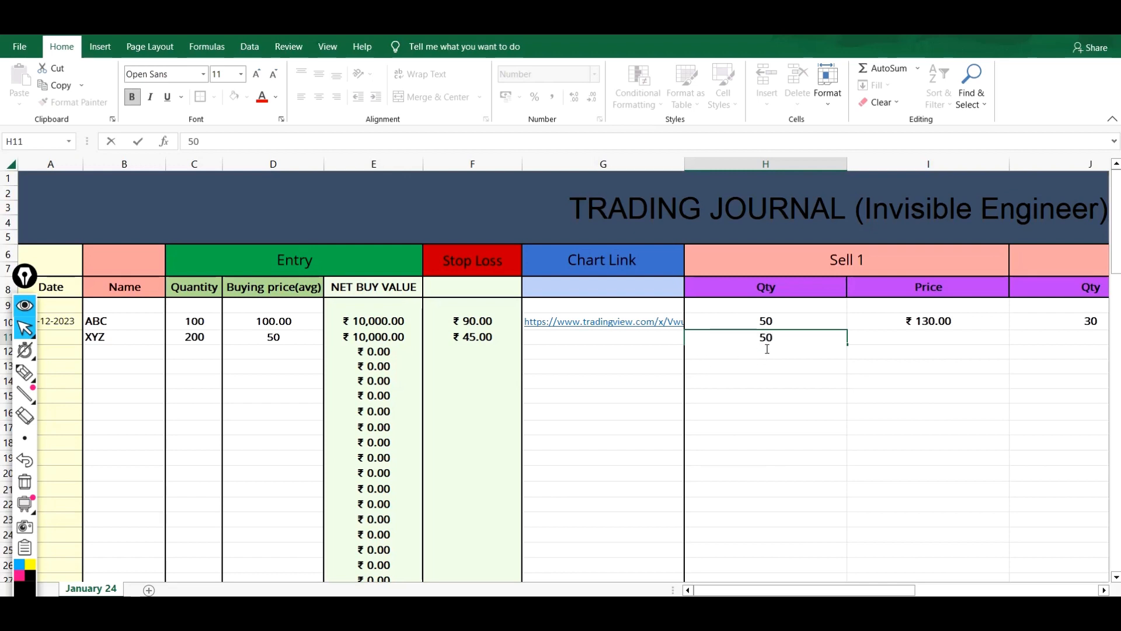
key(BackSpace)
key(BackSpace)
text(200)
click(931, 337)
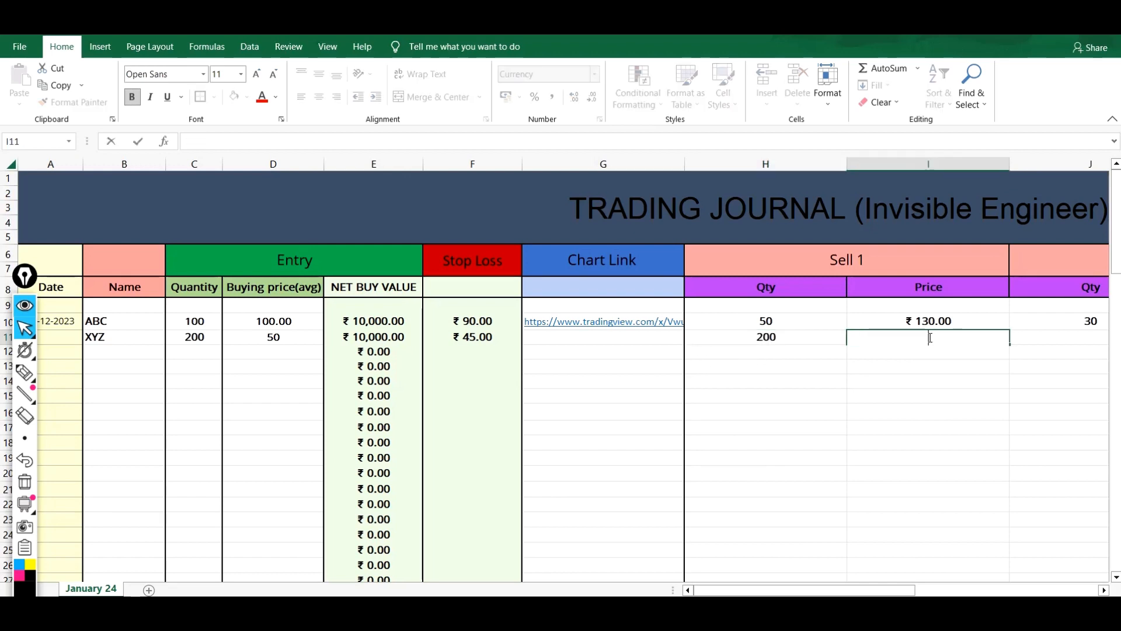
text(45)
click(932, 365)
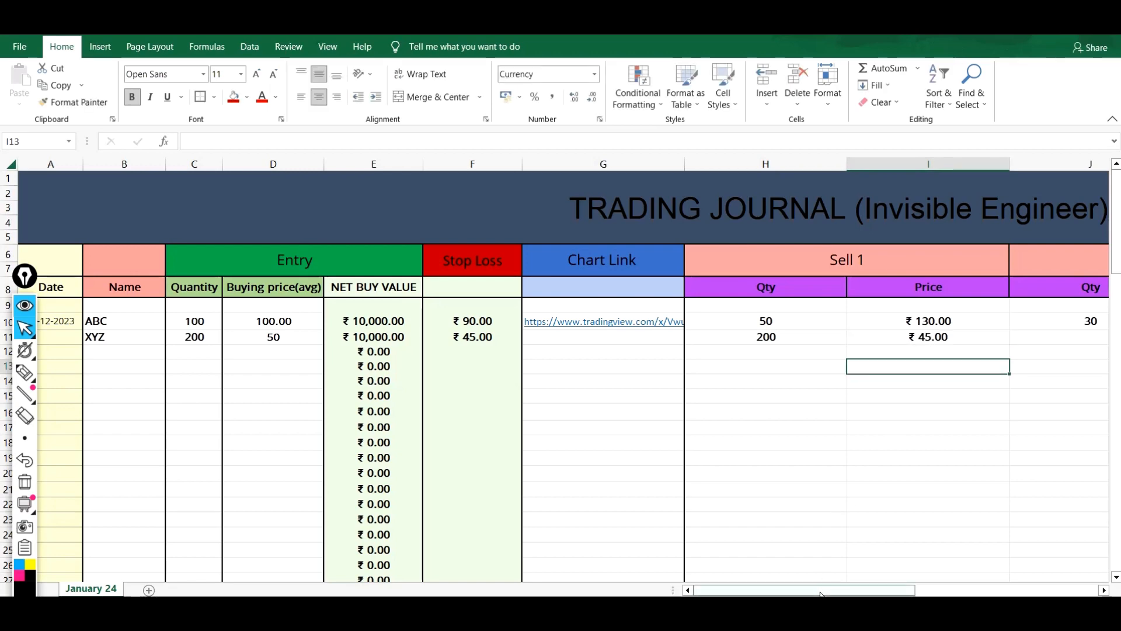
Examine the XYZ trade's Exit, Profit & Loss and RR cells, and the Summary's trade counts, win percentage and average profit and loss.
drag(822, 591, 946, 592)
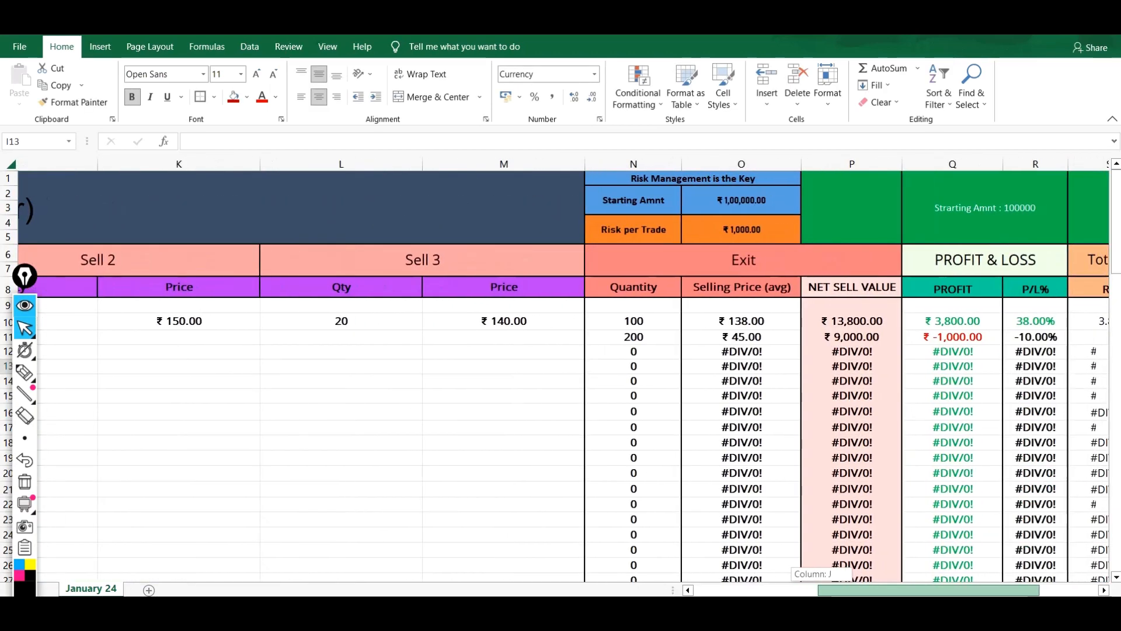
scroll(761, 208, right, 3)
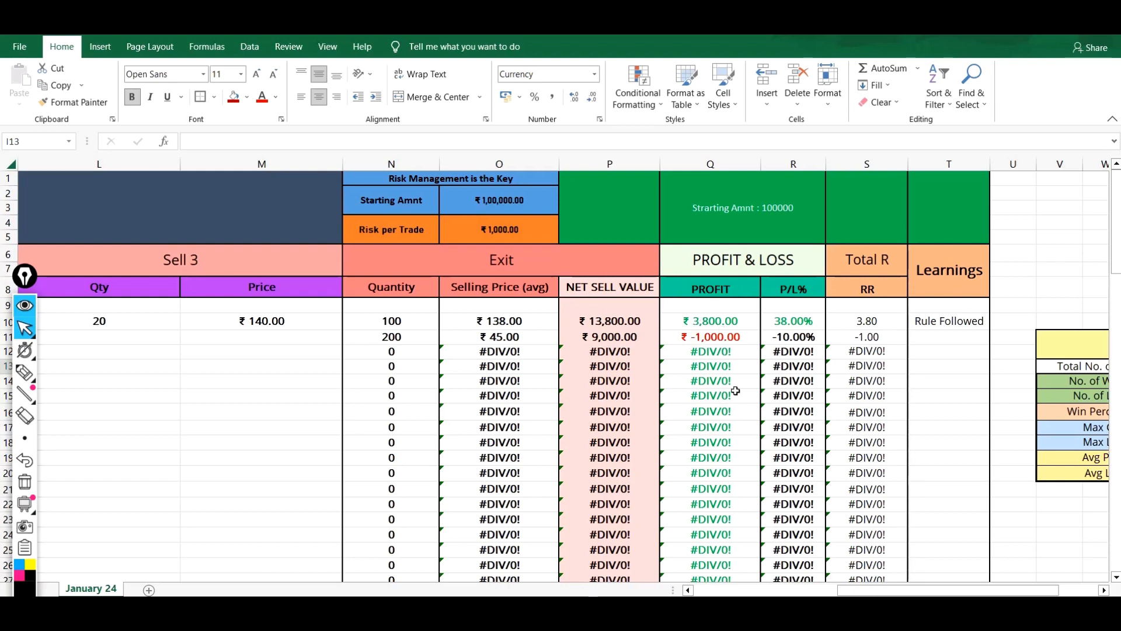
drag(861, 590, 915, 592)
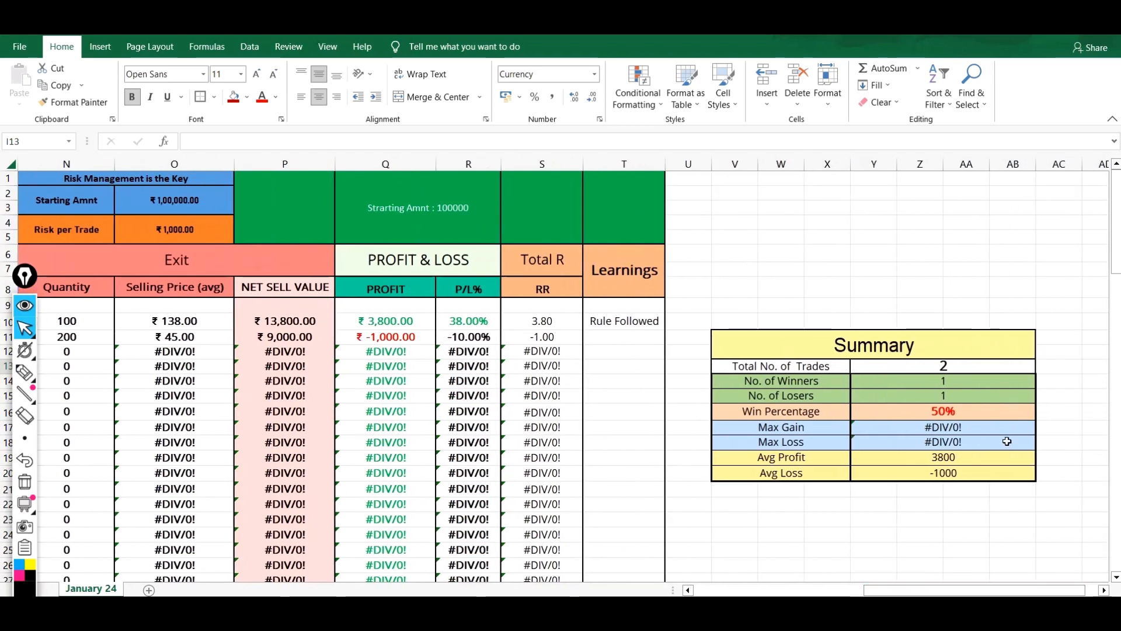
click(961, 366)
click(957, 384)
click(958, 394)
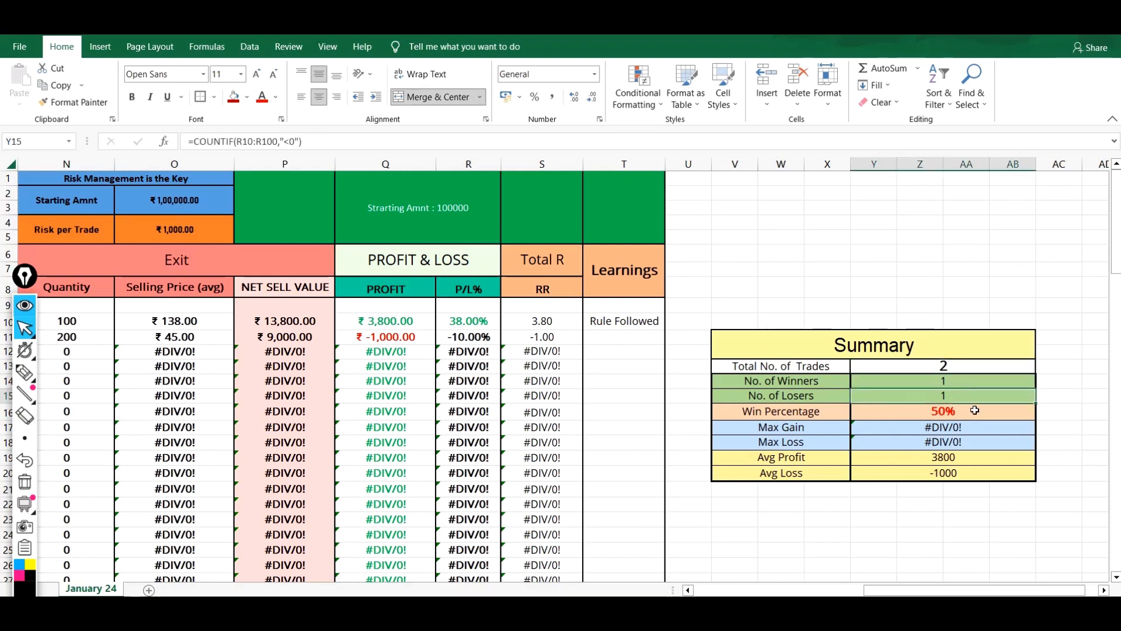
click(958, 413)
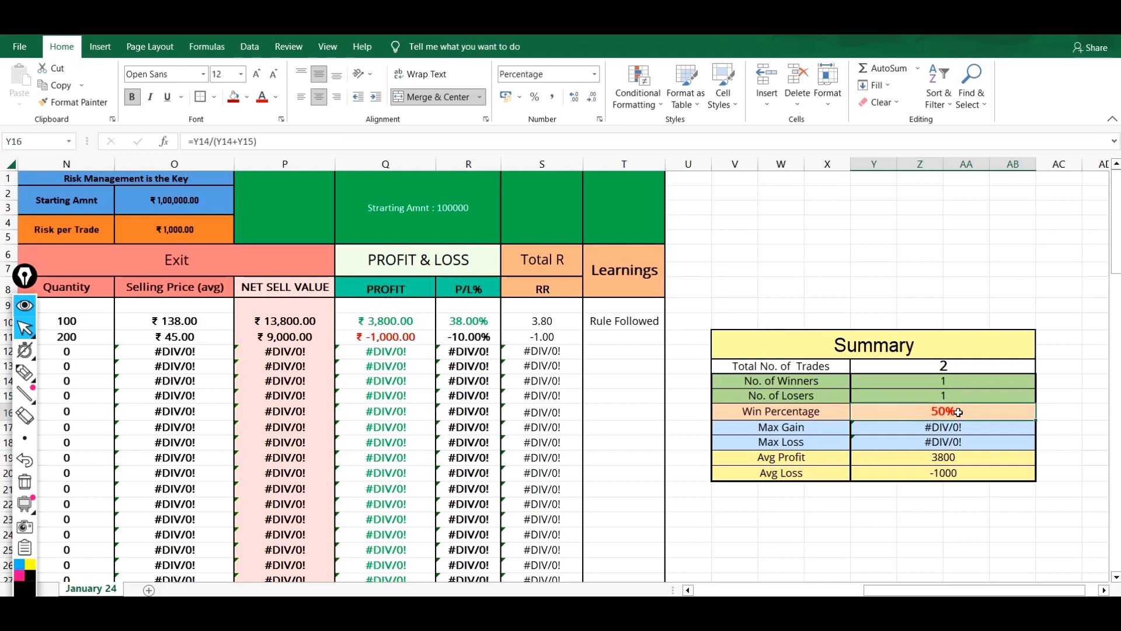
click(966, 456)
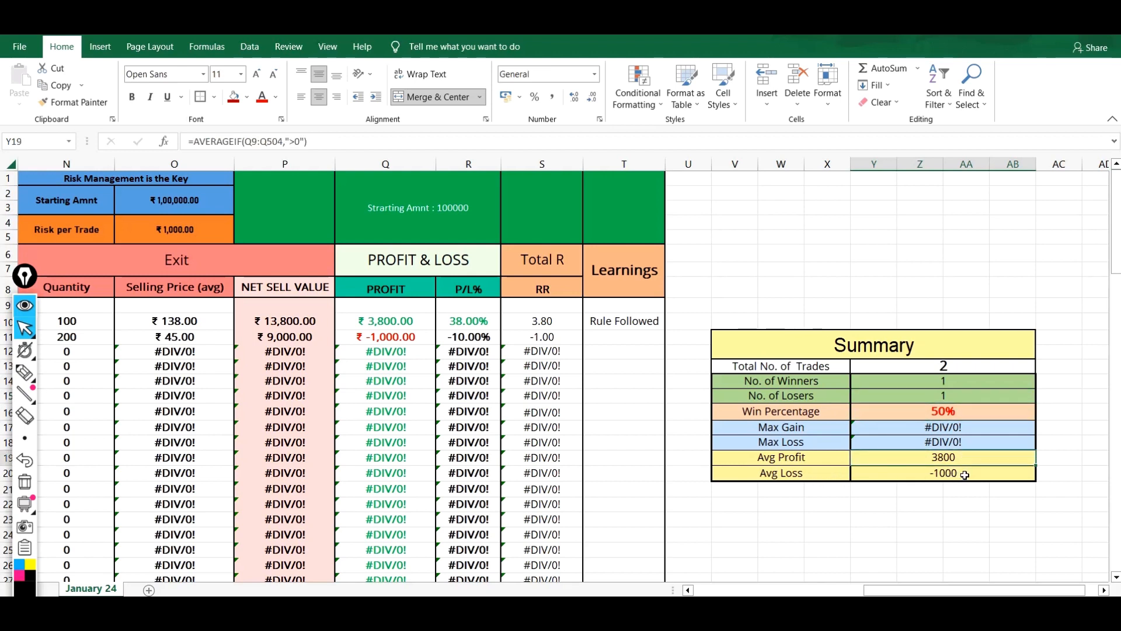
click(964, 475)
drag(876, 590, 889, 591)
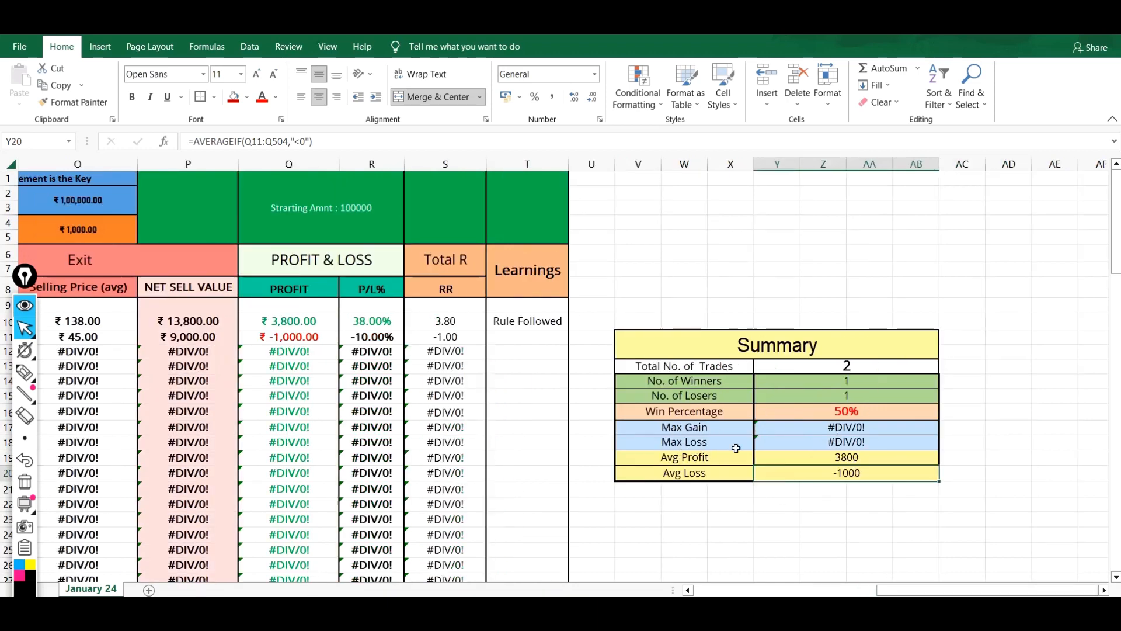
Compare the two trades' entry columns with the Summary table and Learnings column, and return to the start of the journal.
drag(872, 591, 692, 591)
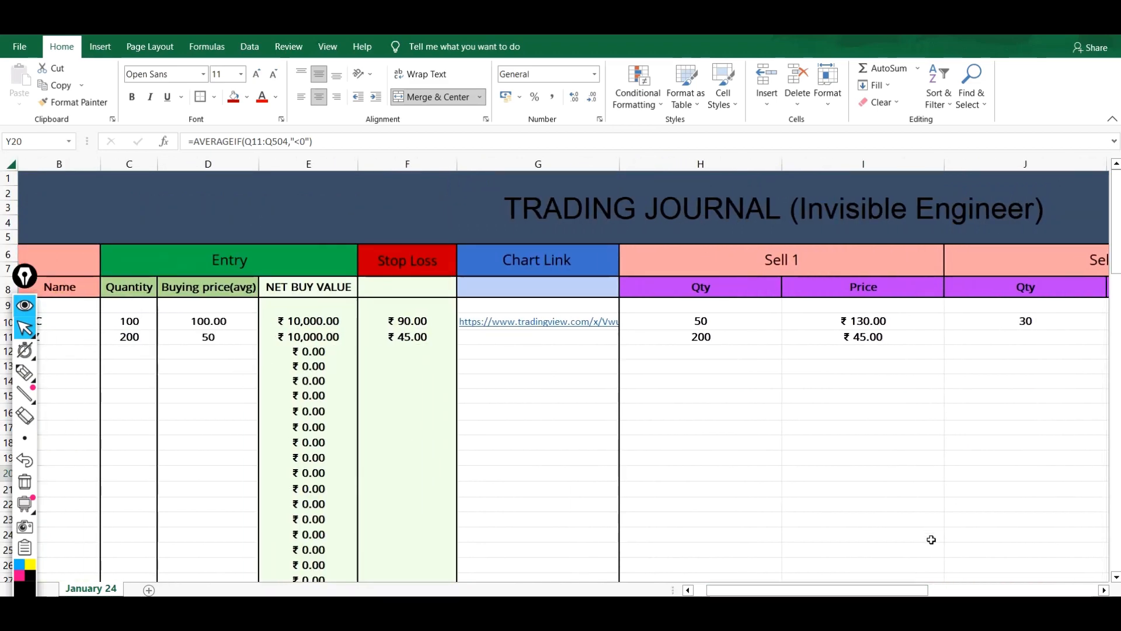
drag(819, 591, 987, 591)
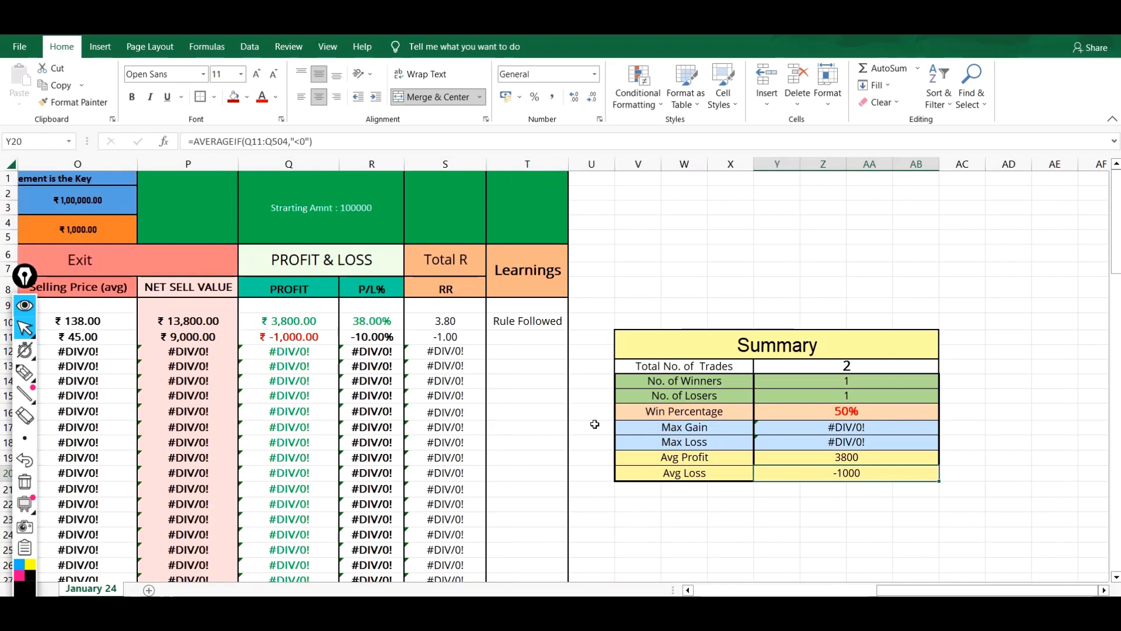
drag(882, 591, 700, 591)
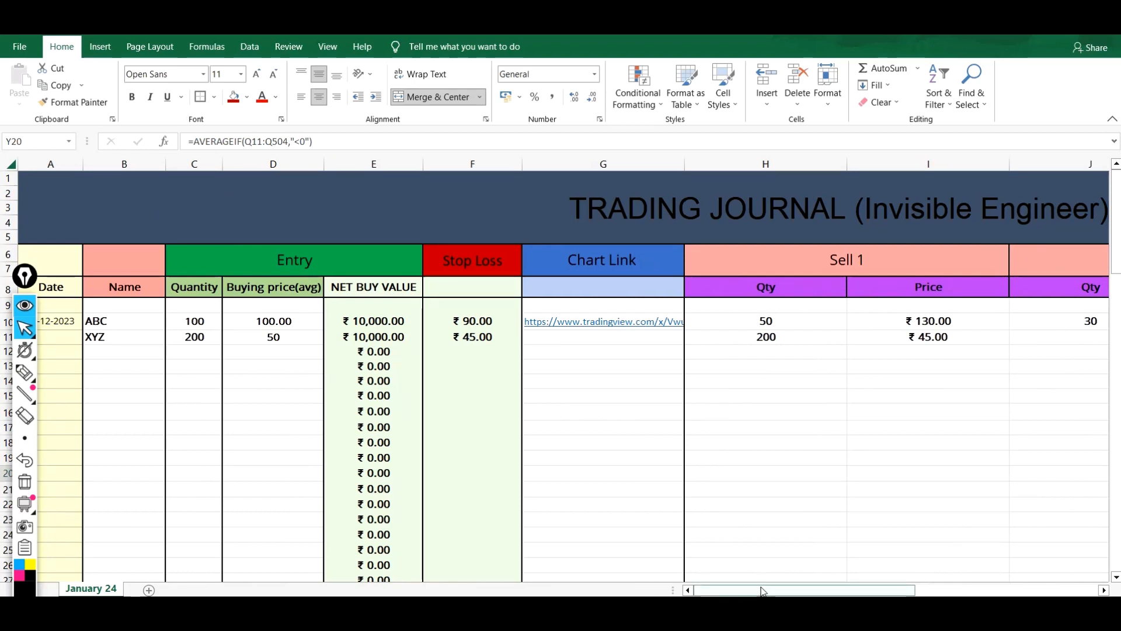
drag(762, 590, 987, 567)
click(969, 367)
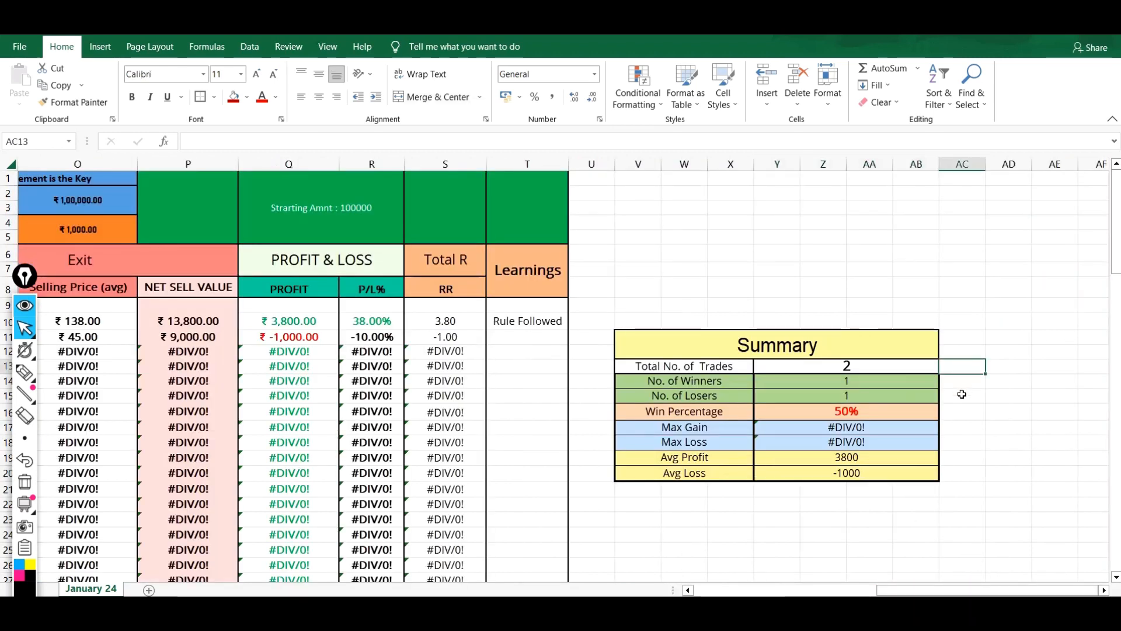
click(957, 413)
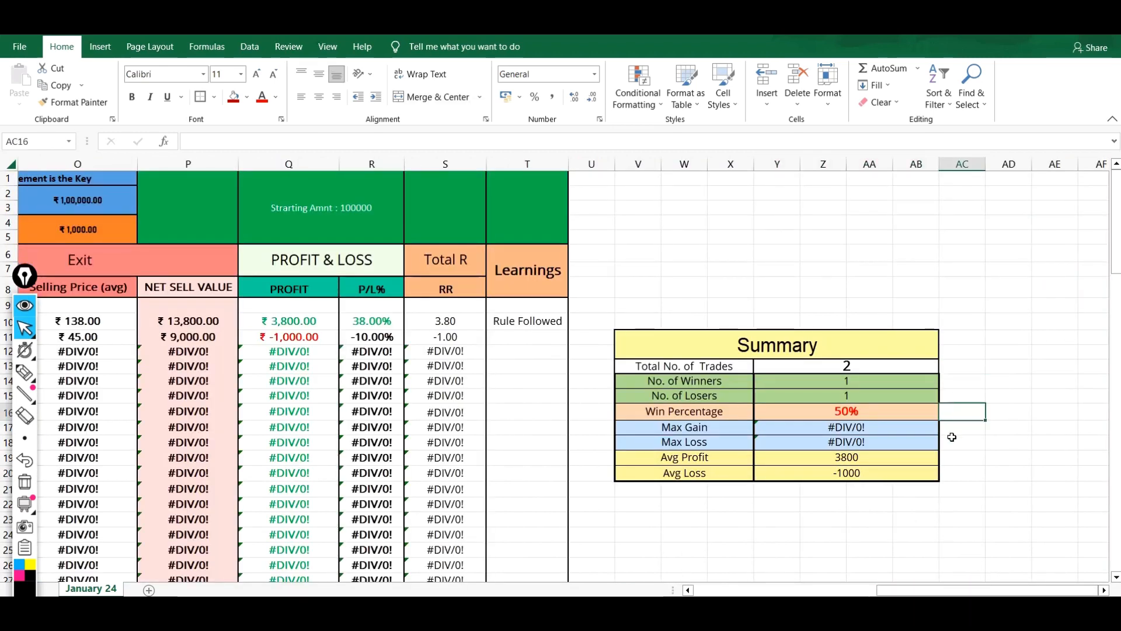
click(960, 467)
click(960, 458)
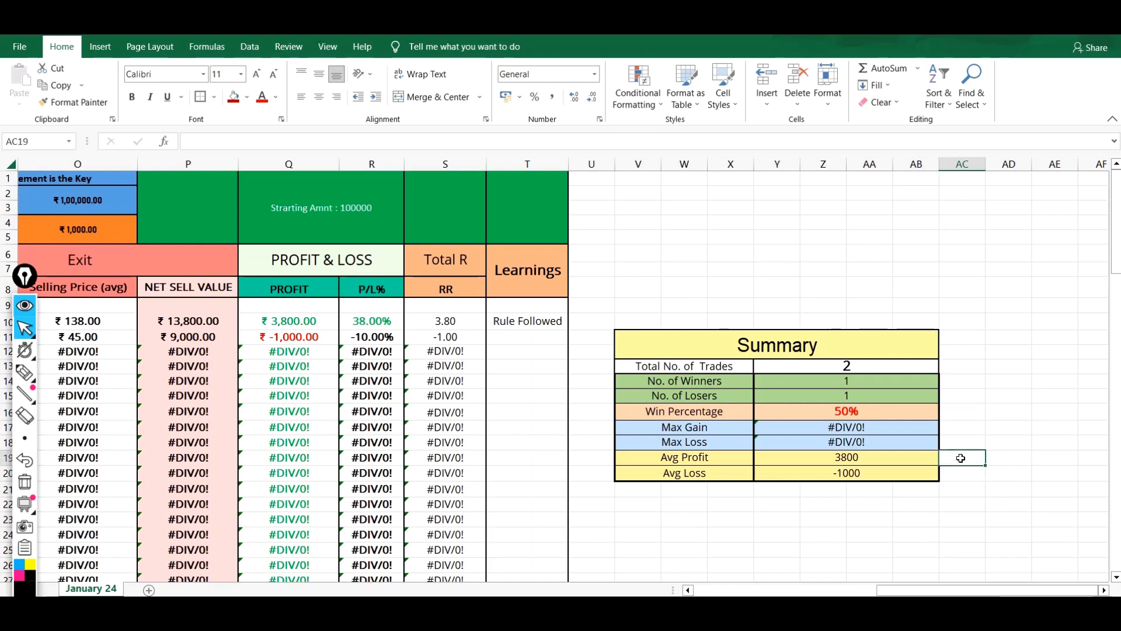
drag(896, 590, 868, 591)
click(795, 366)
click(790, 351)
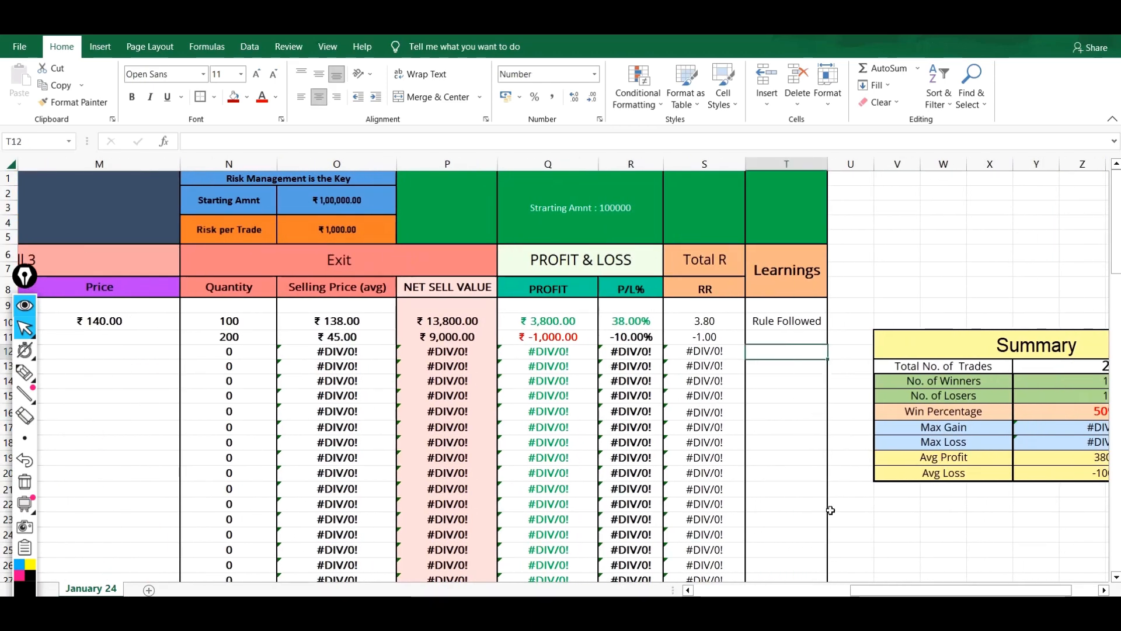
drag(864, 592, 680, 586)
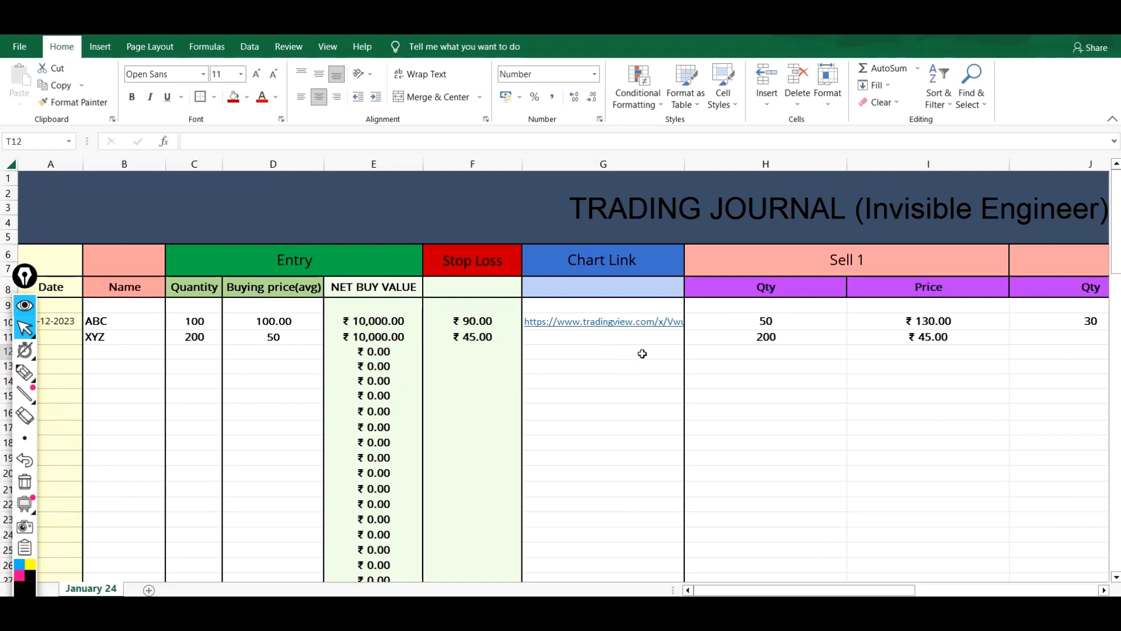
Go through the empty row 12 cells that a new trade needs, from Name and Entry to Stop Loss, Chart Link and Sell 1.
click(809, 592)
click(257, 351)
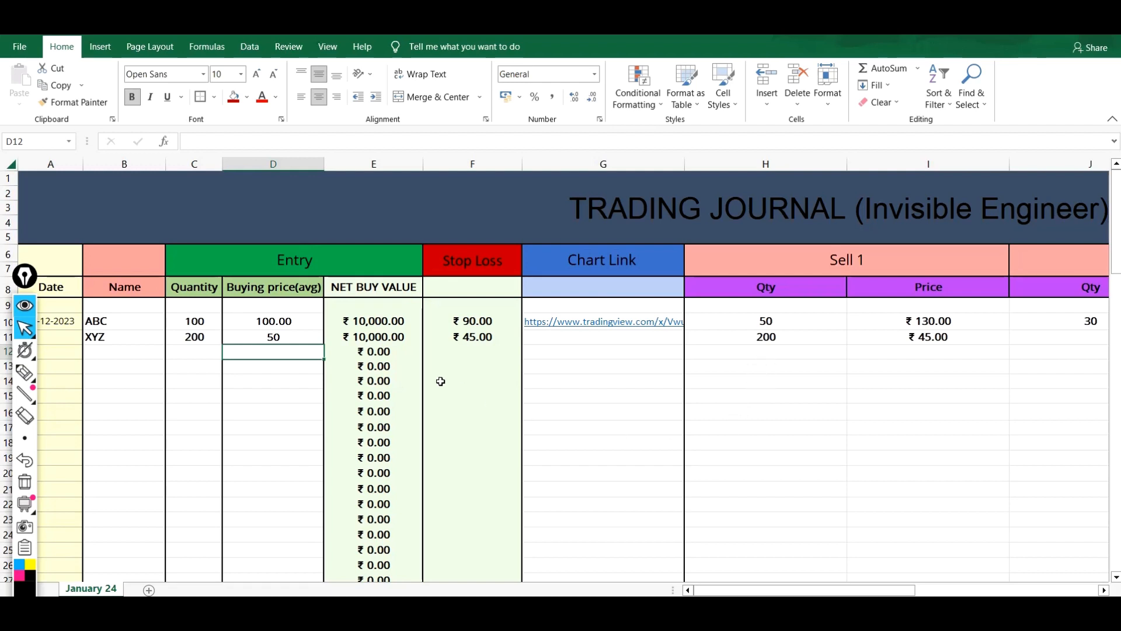
click(191, 350)
click(132, 349)
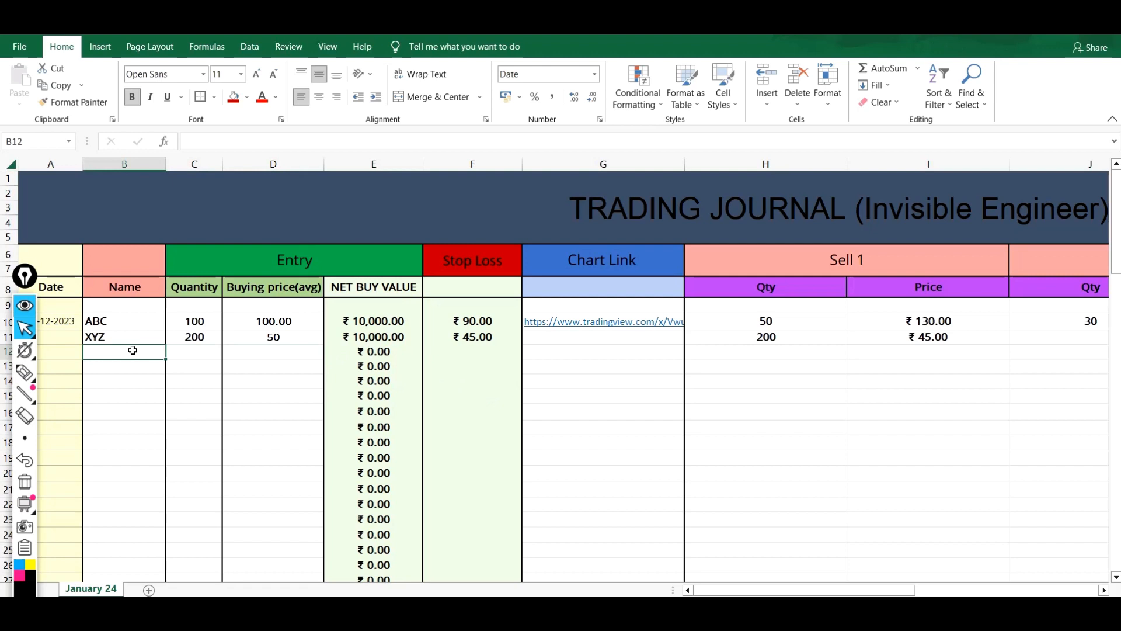
click(288, 353)
click(469, 353)
click(571, 353)
click(754, 351)
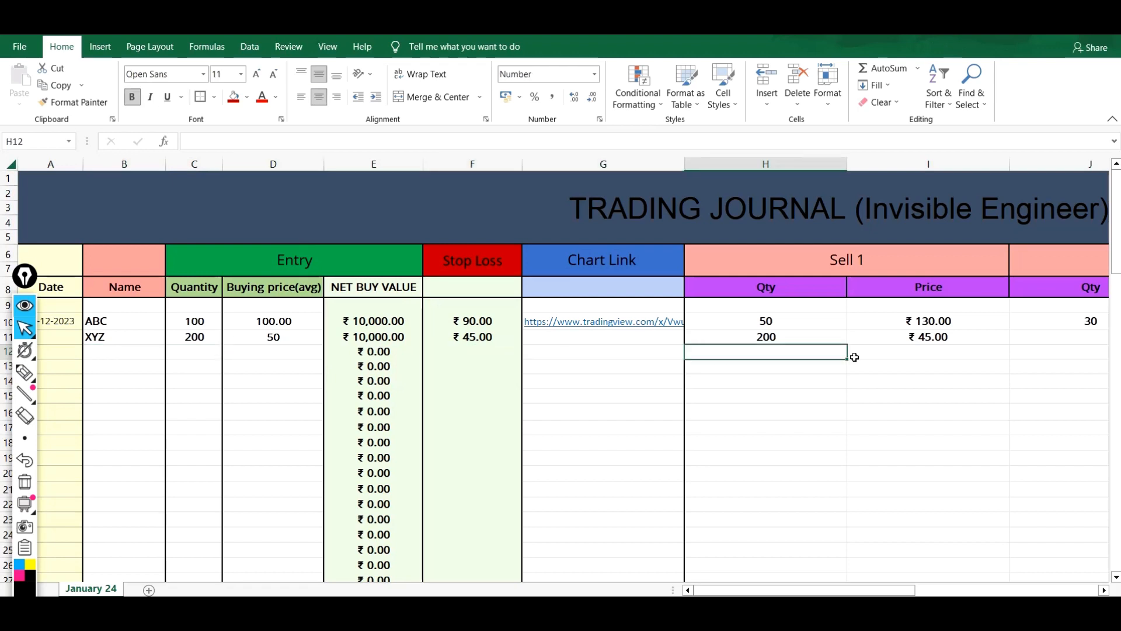
click(932, 351)
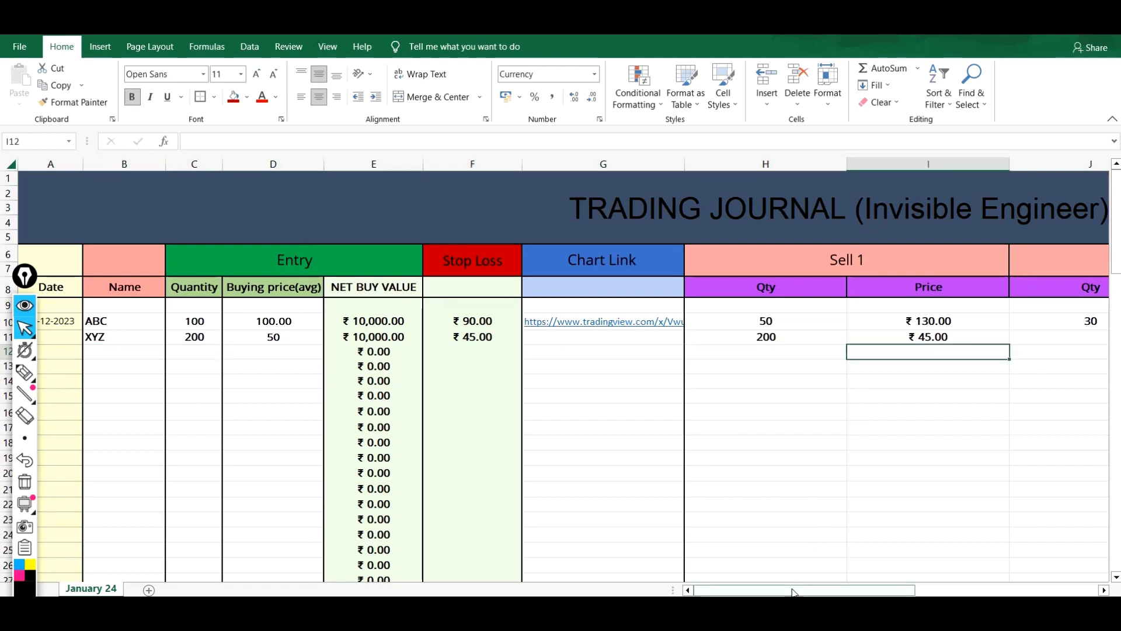
drag(797, 590, 663, 576)
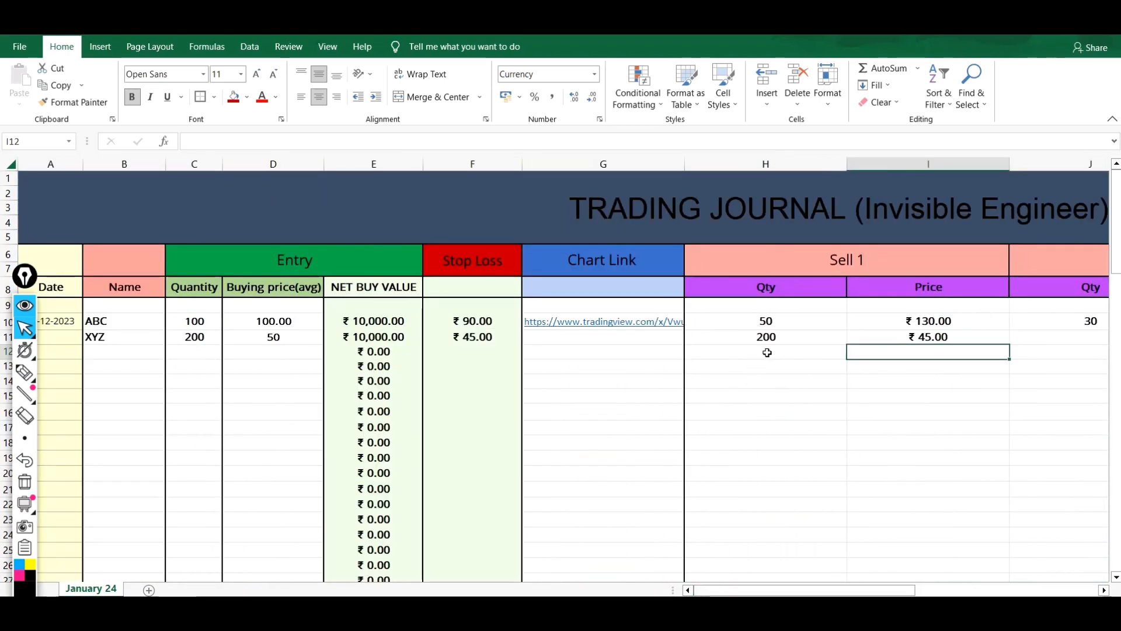